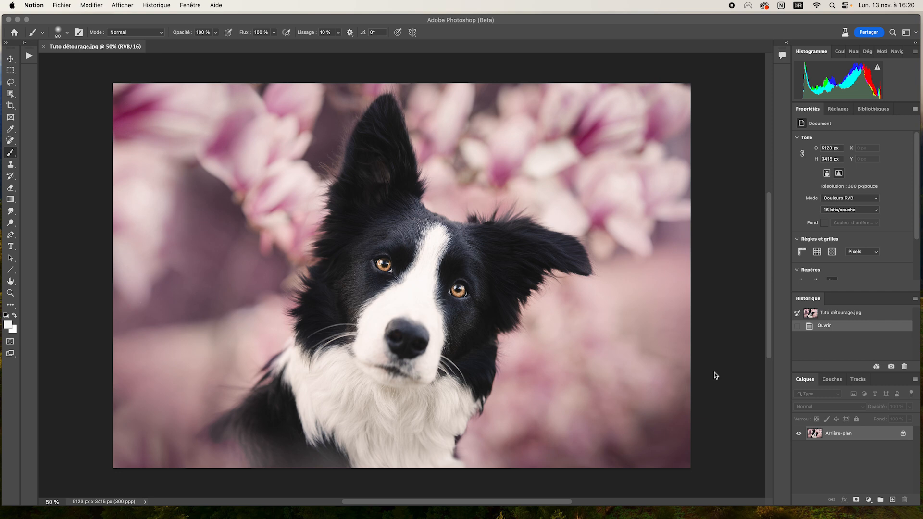
Select the dog automatically using Select Subject with the Object Selection tool
{"action": "left_click", "coordinate": [714, 376]}
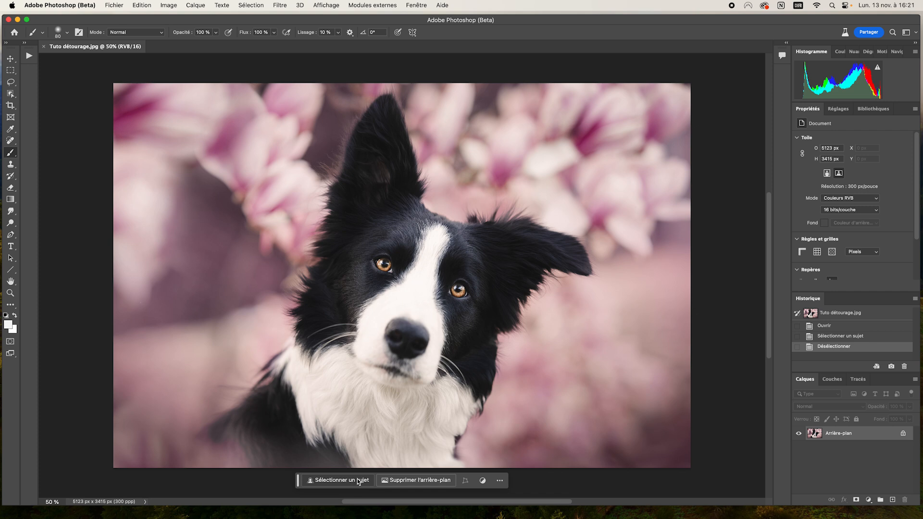
{"action": "left_click", "coordinate": [10, 95]}
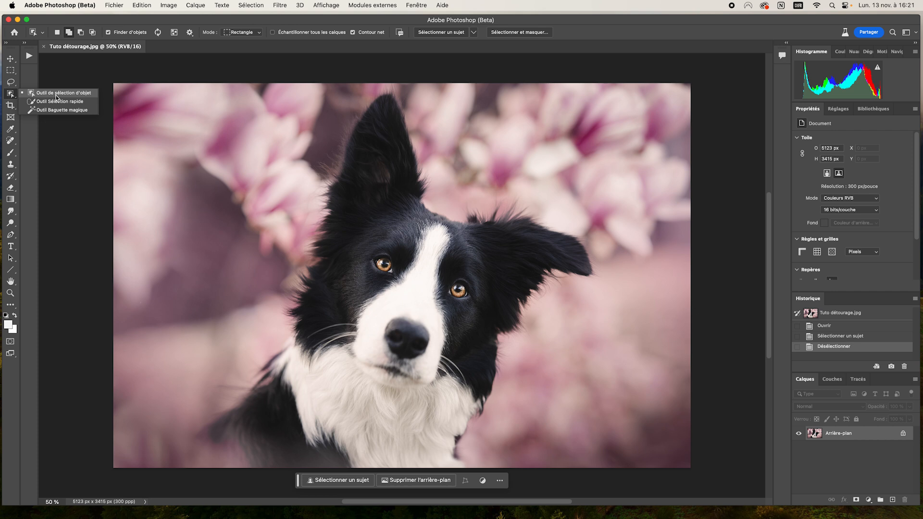
{"action": "left_click", "coordinate": [56, 94]}
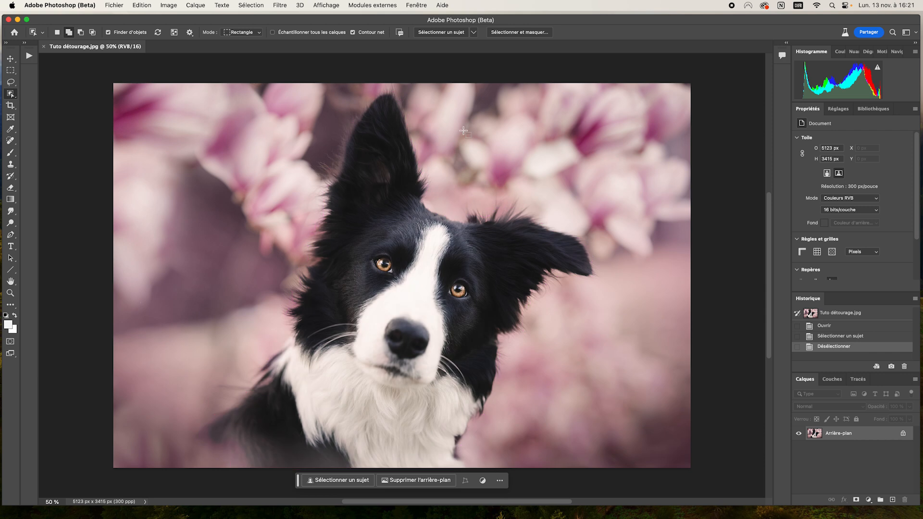
{"action": "left_click", "coordinate": [442, 33]}
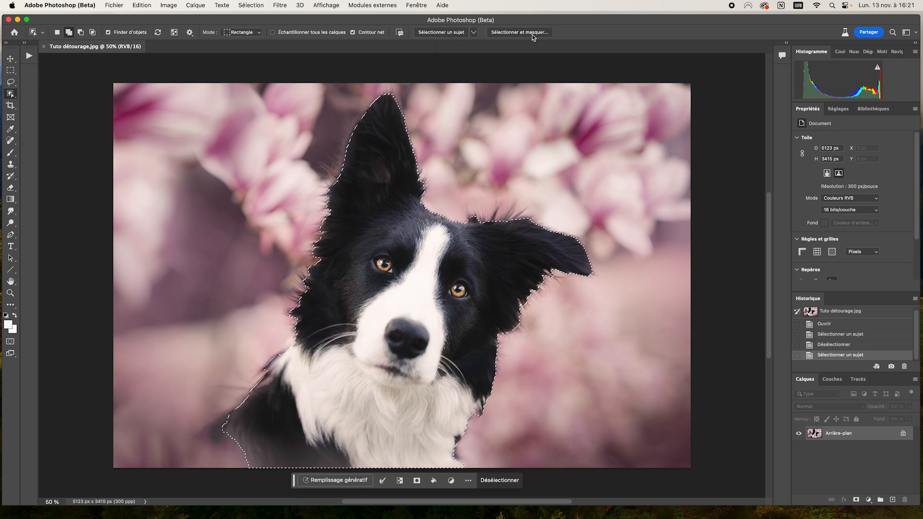
Output the dog selection through Select and Mask to a new layer with a layer mask (Nouveau calque avec masque de fusion)
{"action": "left_click", "coordinate": [512, 33]}
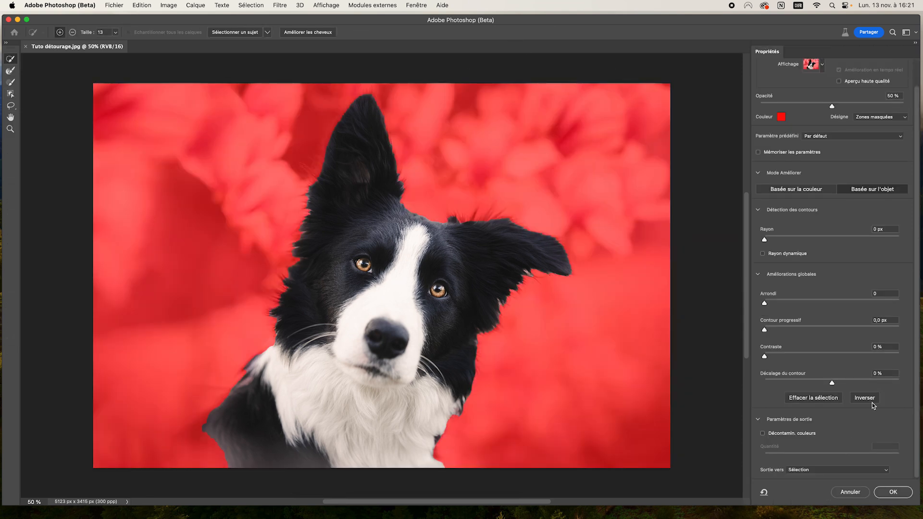
{"action": "left_click", "coordinate": [811, 471]}
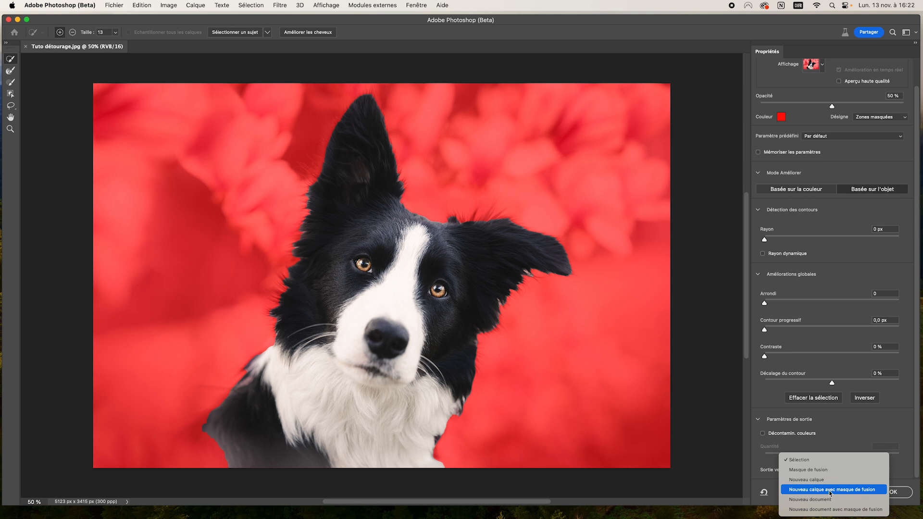
{"action": "left_click", "coordinate": [857, 489]}
{"action": "left_click", "coordinate": [900, 496]}
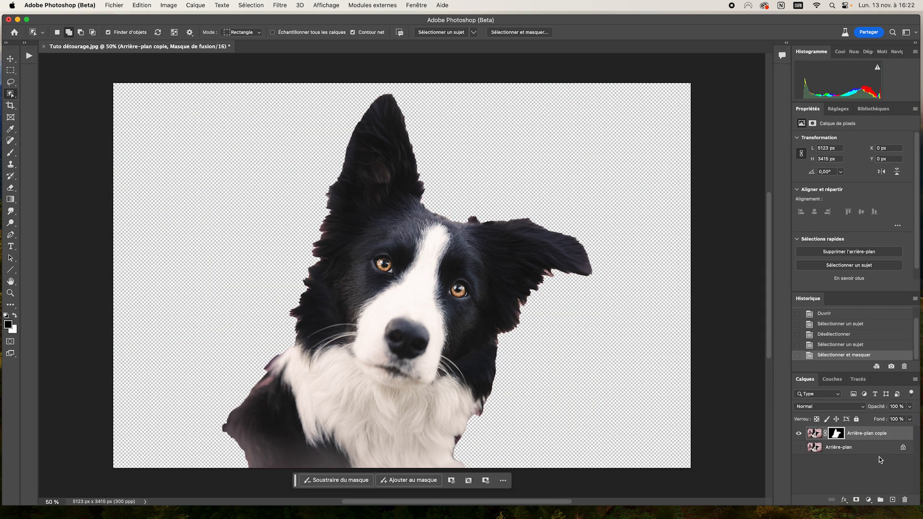
Make the Arrière-plan layer visible again, toggling its visibility to compare the cutout with the original photo
{"action": "left_click", "coordinate": [798, 448]}
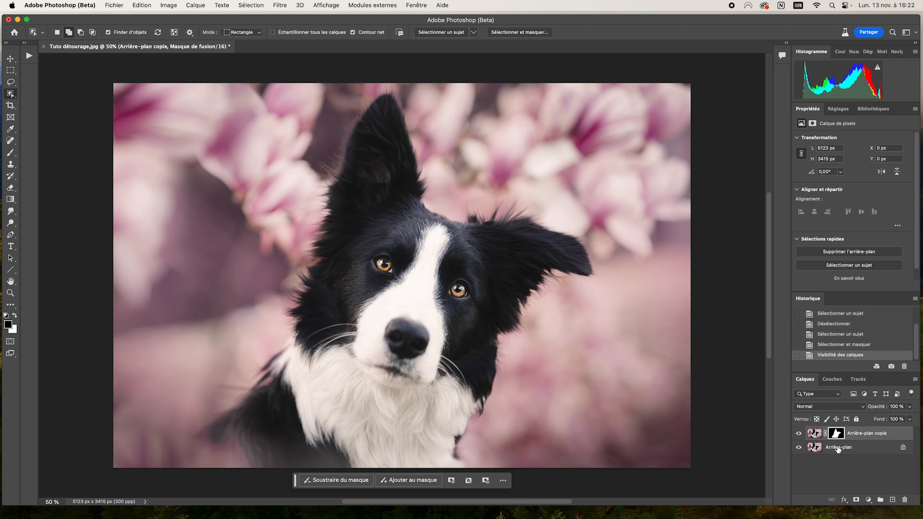
{"action": "left_click", "coordinate": [798, 448]}
{"action": "left_click", "coordinate": [799, 448]}
{"action": "left_click", "coordinate": [798, 448]}
{"action": "left_click", "coordinate": [799, 448]}
Display the cutout layer's mask on its own, examine the edges around the dog's fur, and return to the normal image view
{"action": "left_click", "coordinate": [837, 435], "text": "alt"}
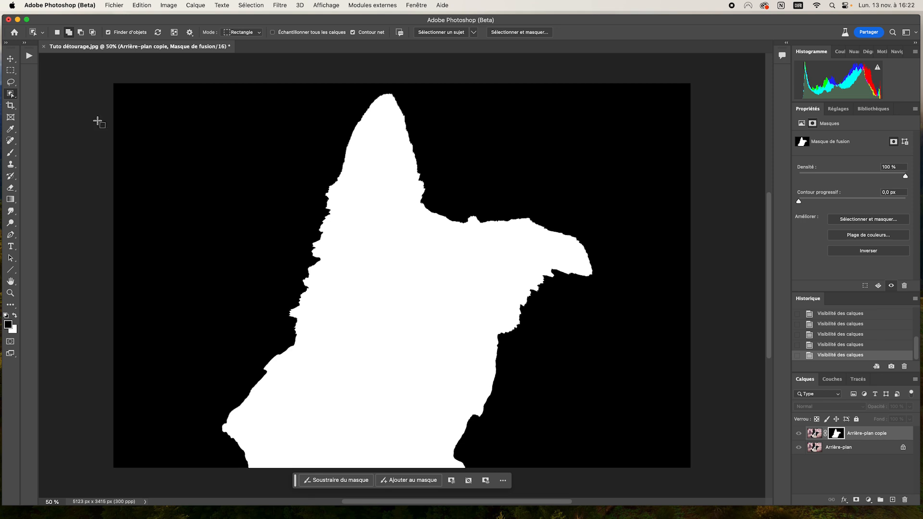
{"action": "left_click", "coordinate": [10, 58]}
{"action": "scroll", "coordinate": [295, 299], "scroll_direction": "up", "scroll_amount": 3}
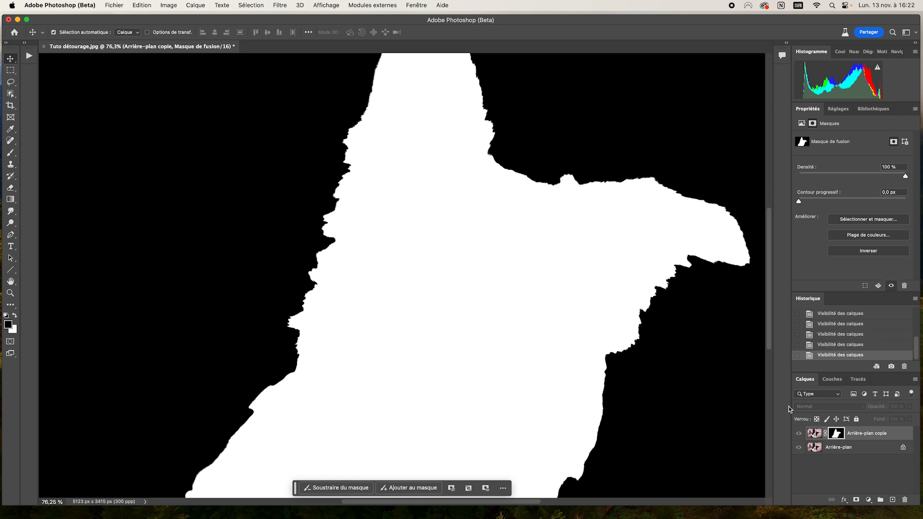
{"action": "scroll", "coordinate": [629, 371], "scroll_direction": "down", "scroll_amount": 3}
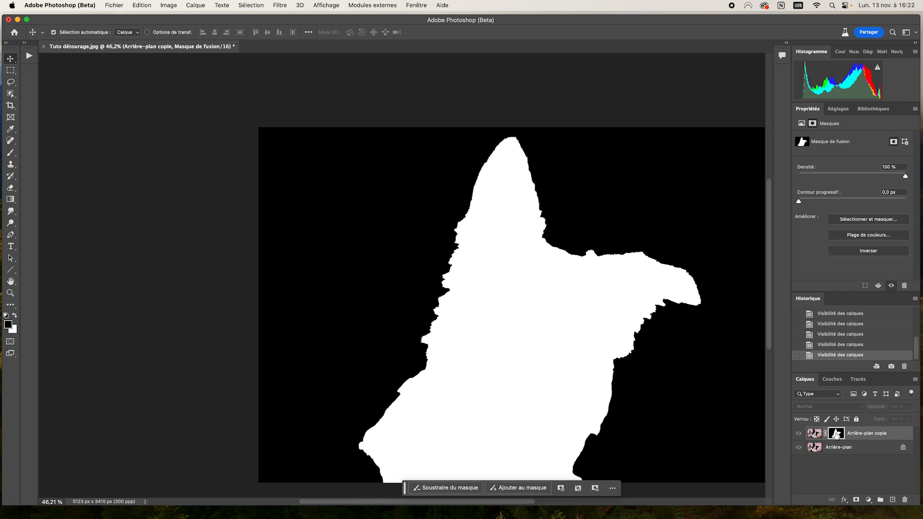
{"action": "left_click", "coordinate": [836, 435], "text": "alt"}
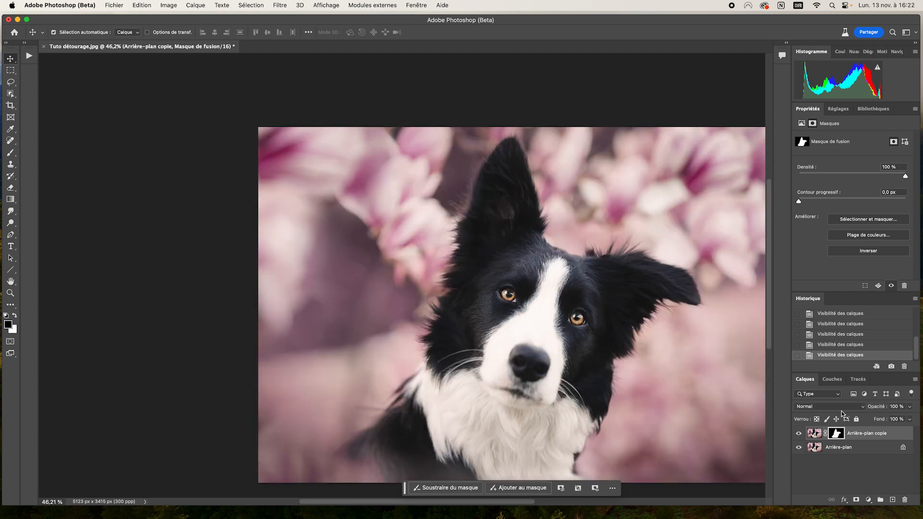
Rename the masked copy layer "Sélection basique" and make the Arrière-plan layer active
{"action": "double_click", "coordinate": [867, 434]}
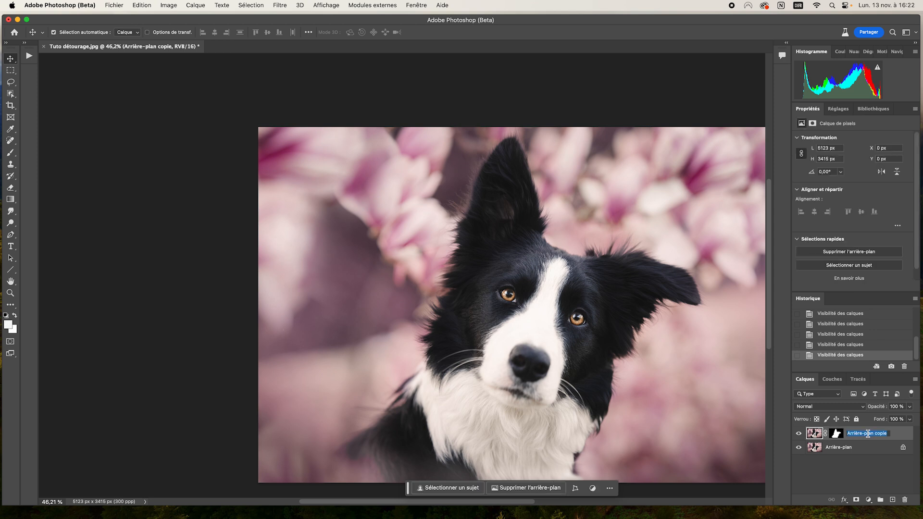
{"action": "type", "text": "Sélectopm"}
{"action": "key", "text": "BackSpace"}
{"action": "key", "text": "BackSpace"}
{"action": "key", "text": "BackSpace"}
{"action": "type", "text": "ion basique"}
{"action": "key", "text": "Return"}
{"action": "left_click", "coordinate": [845, 448]}
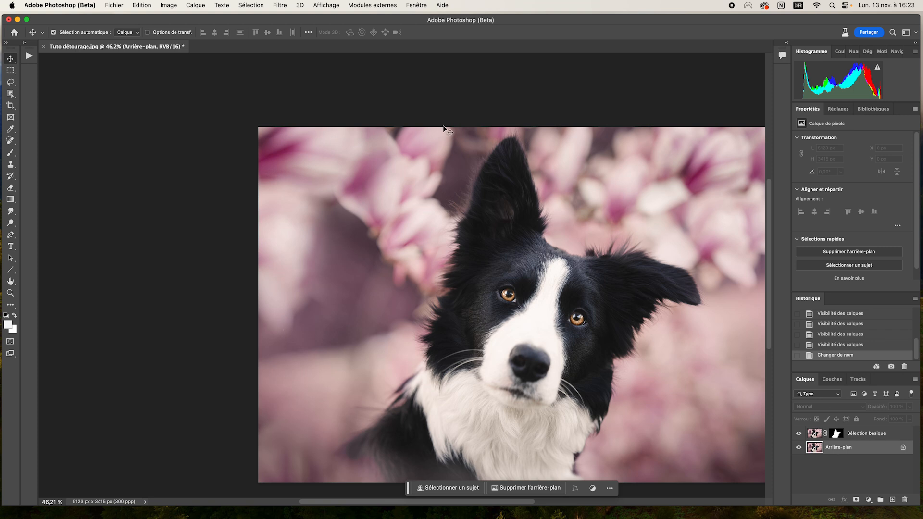
In the image processing preferences, set the selected subject processing to Cloud (Résultats détaillés)
{"action": "left_click", "coordinate": [65, 6]}
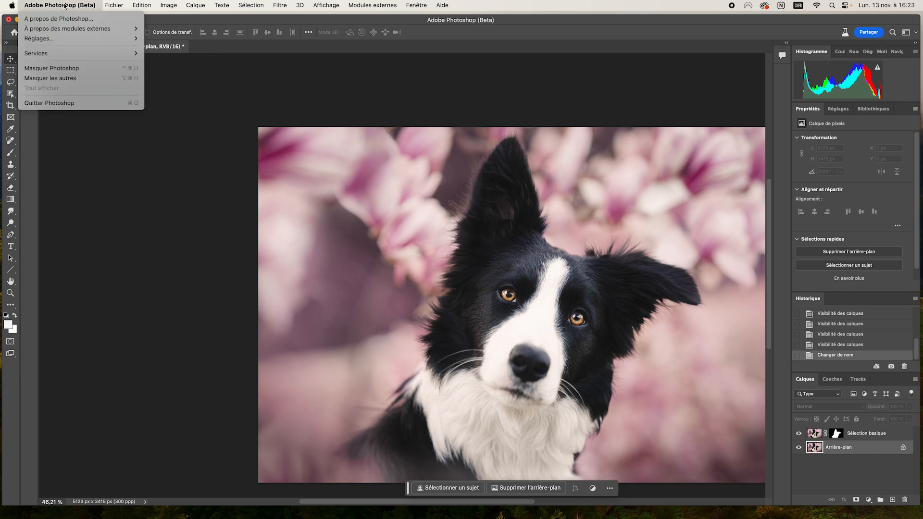
{"action": "mouse_move", "coordinate": [74, 42]}
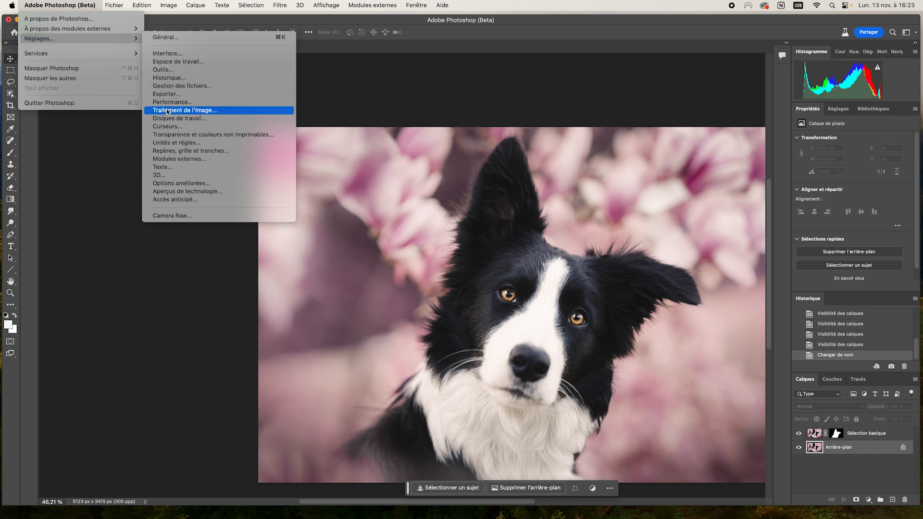
{"action": "left_click", "coordinate": [236, 114]}
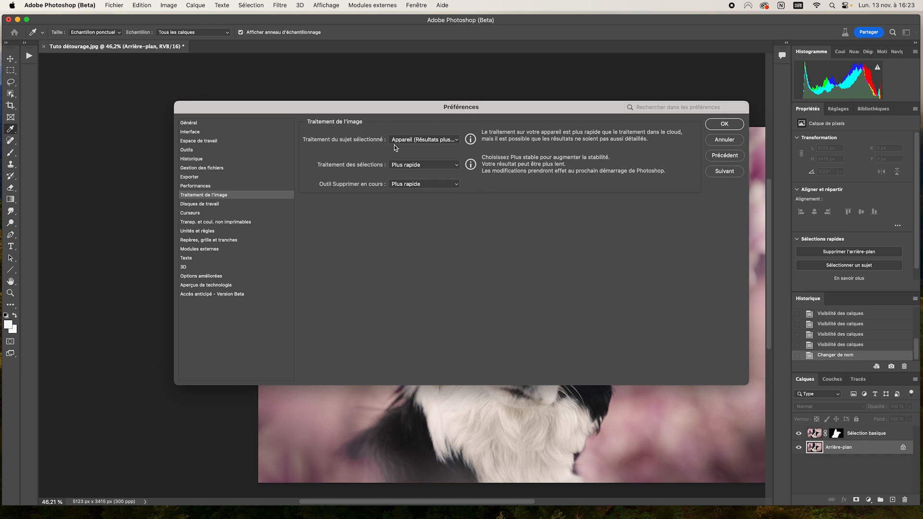
{"action": "left_click", "coordinate": [434, 141]}
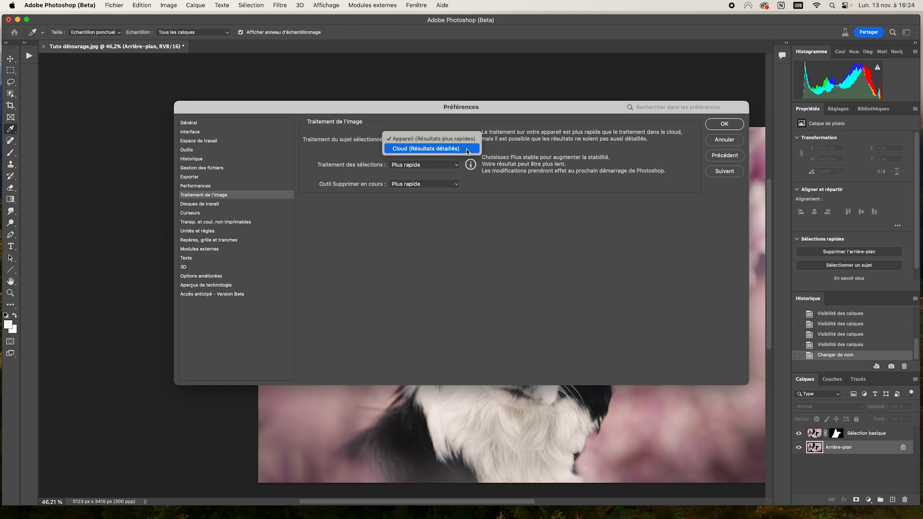
{"action": "left_click", "coordinate": [406, 150]}
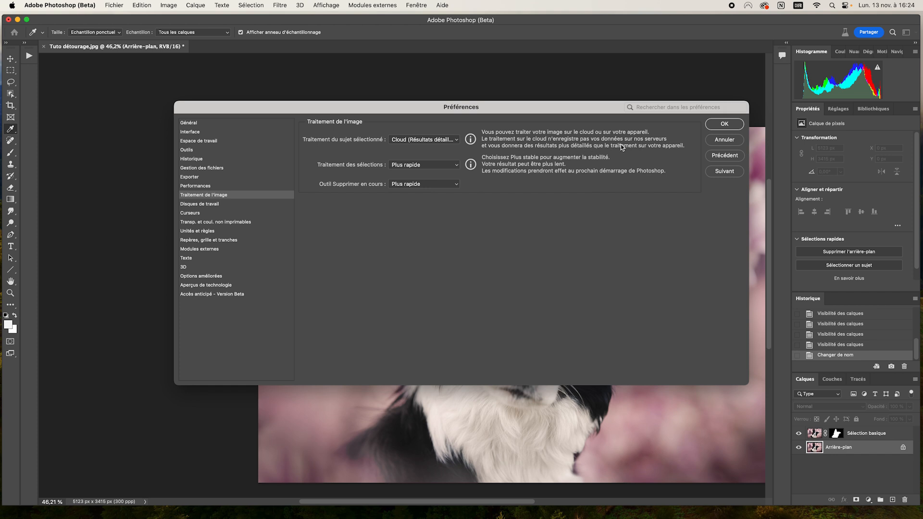
{"action": "left_click", "coordinate": [724, 125]}
Select the dog on the Arrière-plan layer with Select Subject, using the Cloud (Résultats détaillés) processing
{"action": "key", "text": "v"}
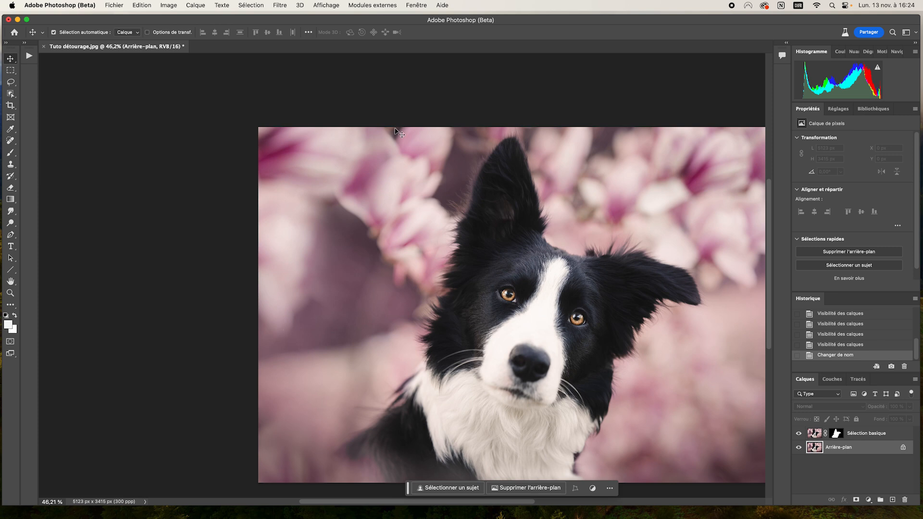
{"action": "left_click_drag", "start_coordinate": [566, 302], "coordinate": [487, 261]}
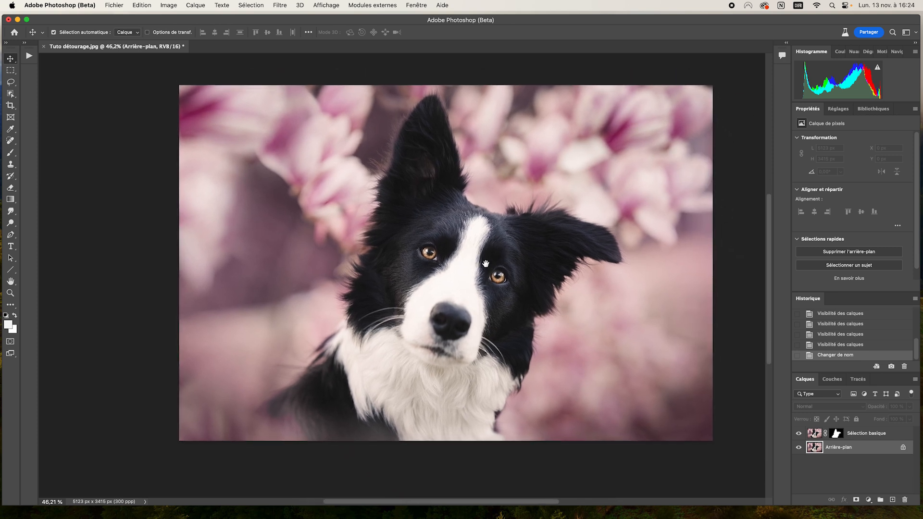
{"action": "left_click", "coordinate": [10, 95]}
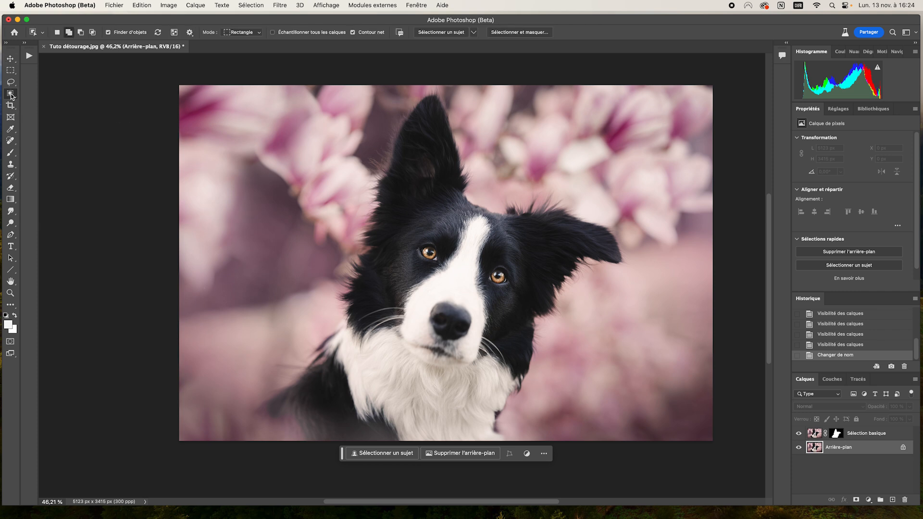
{"action": "left_click", "coordinate": [474, 32]}
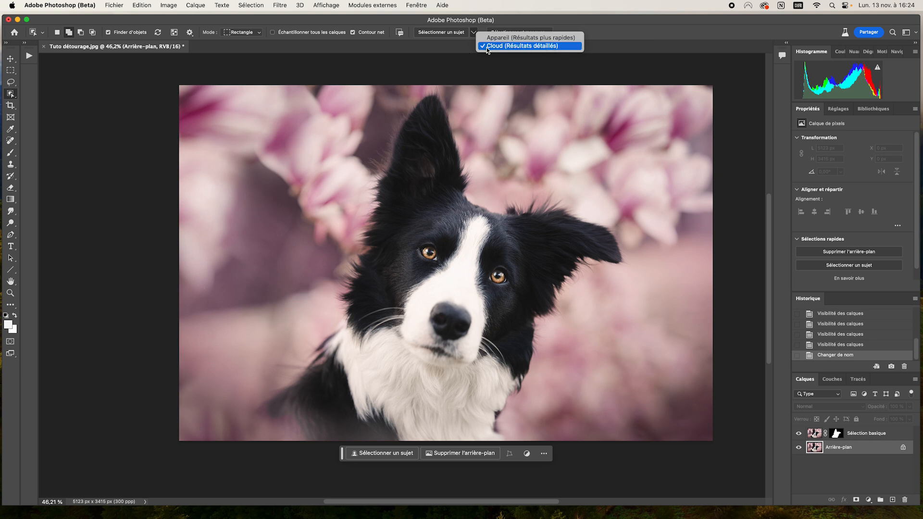
{"action": "left_click", "coordinate": [420, 54]}
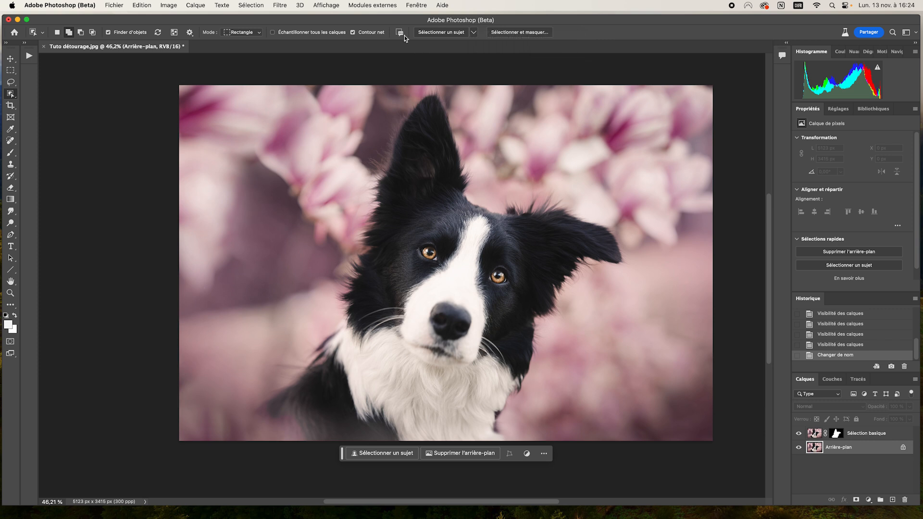
{"action": "left_click", "coordinate": [439, 33]}
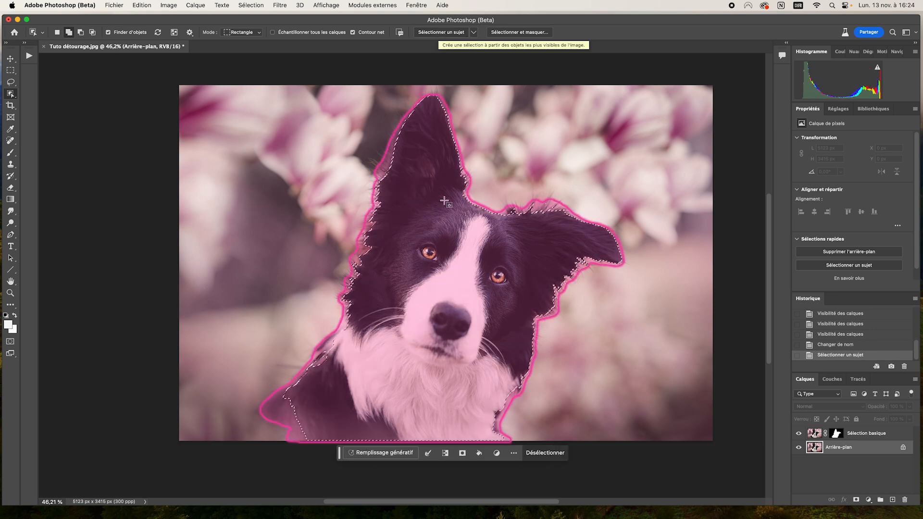
Send the cloud-based selection through Select and Mask to a new layer with a layer mask
{"action": "left_click", "coordinate": [532, 33]}
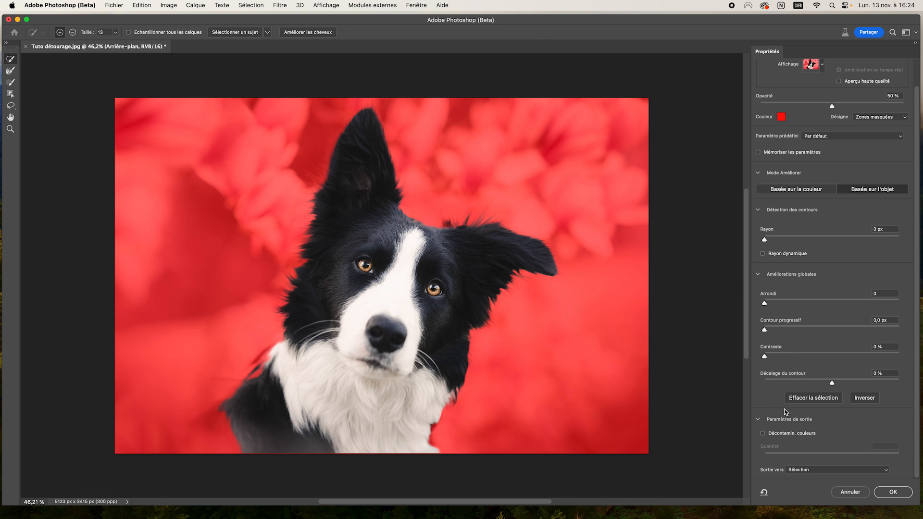
{"action": "left_click", "coordinate": [819, 469]}
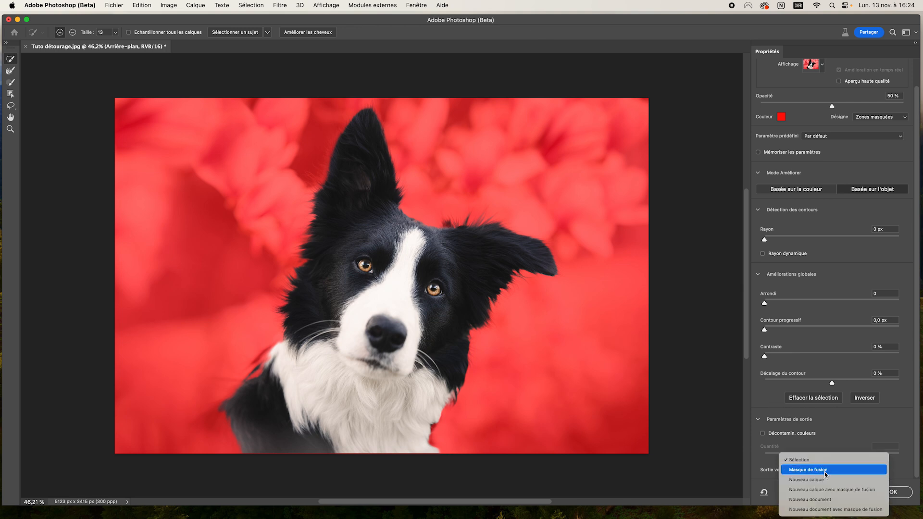
{"action": "left_click", "coordinate": [847, 490]}
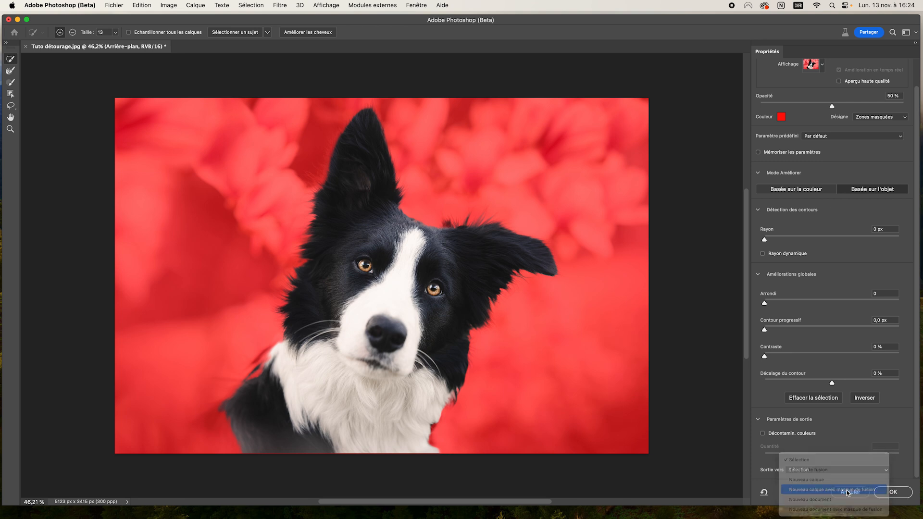
{"action": "left_click", "coordinate": [893, 493]}
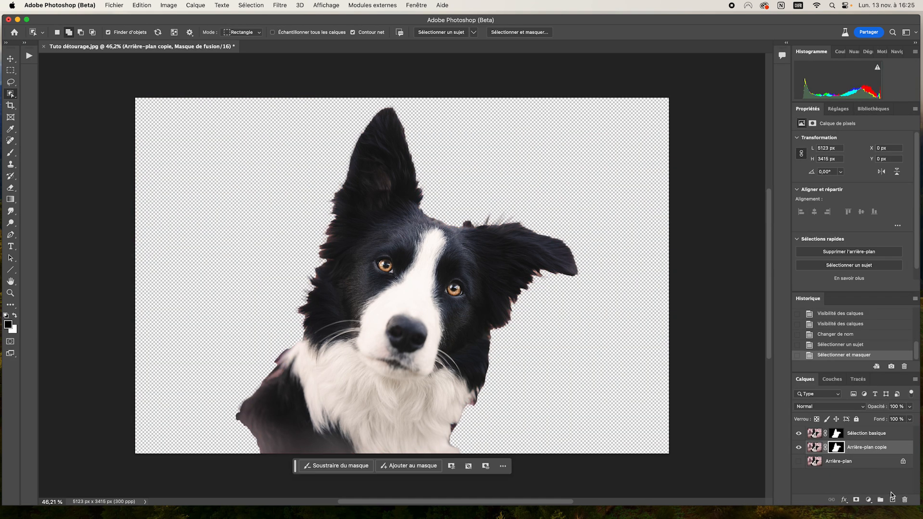
Make the Arrière-plan layer visible again and rename the new masked copy layer "Sélection cloud"
{"action": "left_click", "coordinate": [799, 461]}
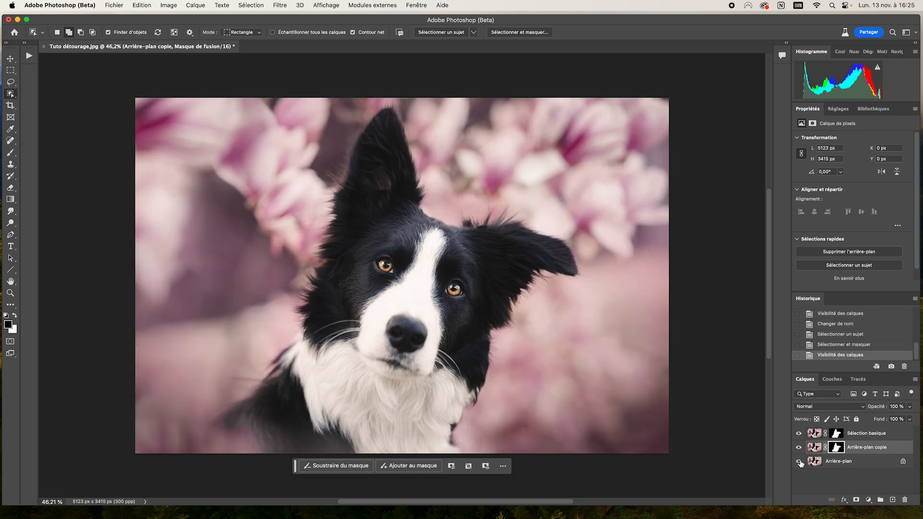
{"action": "double_click", "coordinate": [867, 447]}
{"action": "type", "text": "S"}
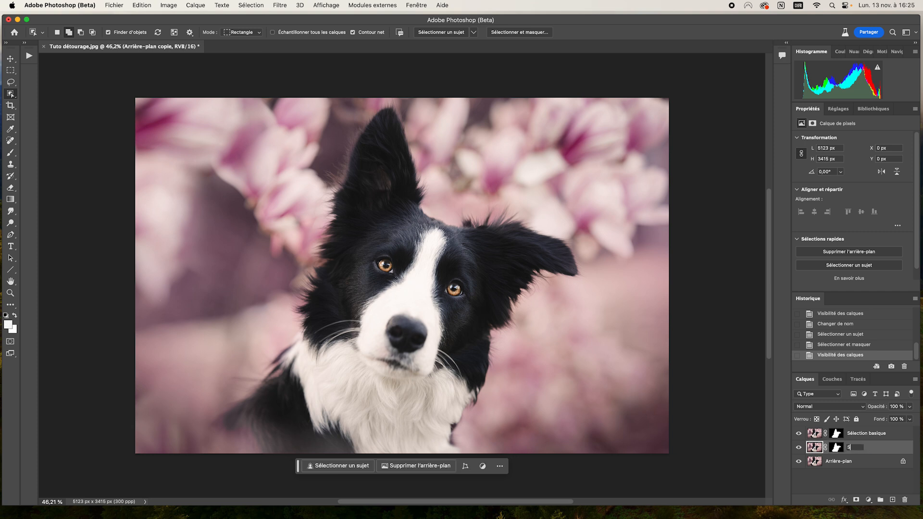
{"action": "type", "text": "élection cloud"}
{"action": "key", "text": "Return"}
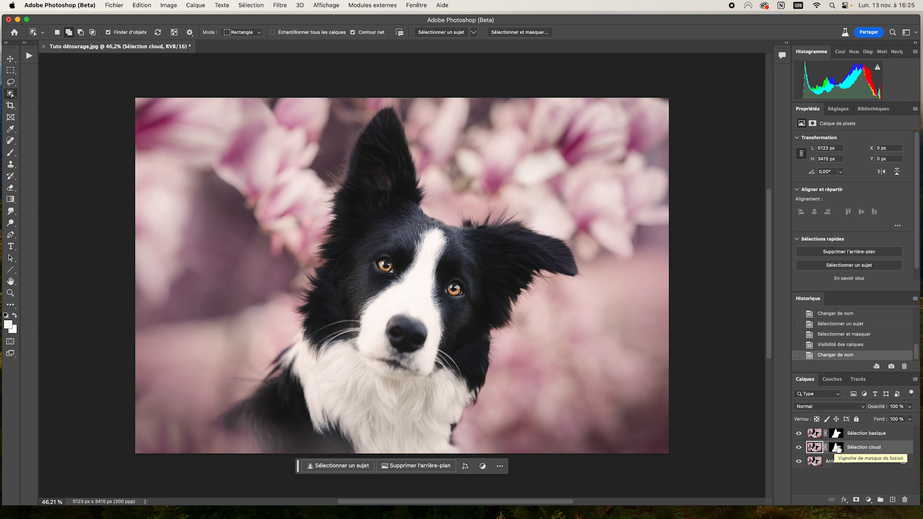
Display the layer mask of Sélection cloud, zoom in on the fur edges and compare it with the Sélection basique mask
{"action": "left_click", "coordinate": [837, 448], "text": "alt"}
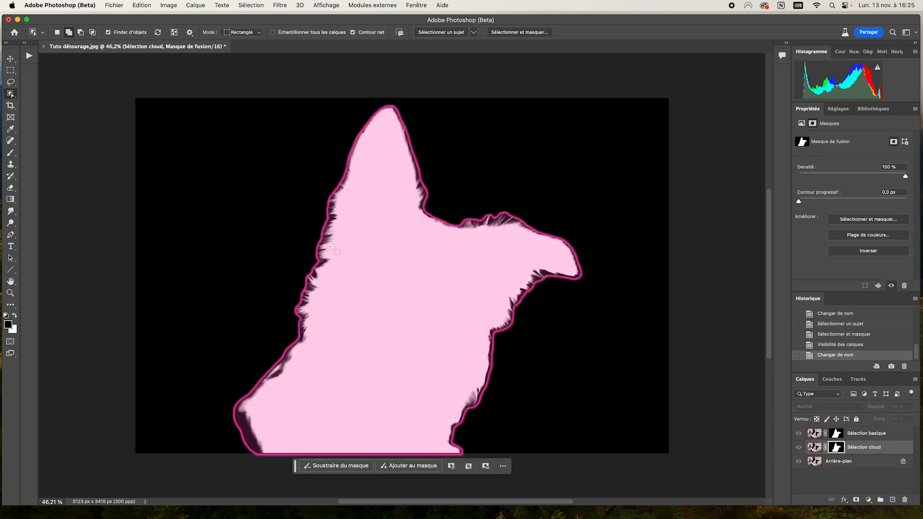
{"action": "left_click", "coordinate": [11, 58]}
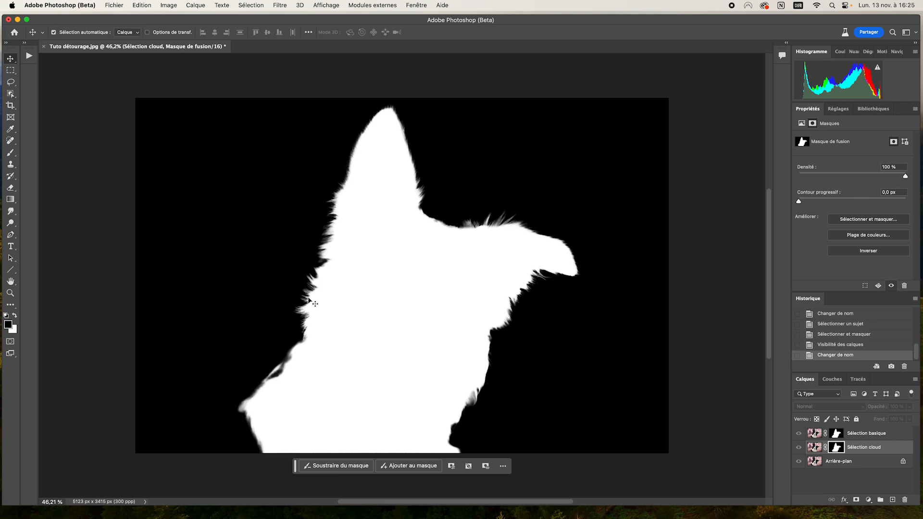
{"action": "scroll", "coordinate": [311, 301], "scroll_direction": "up", "scroll_amount": 3}
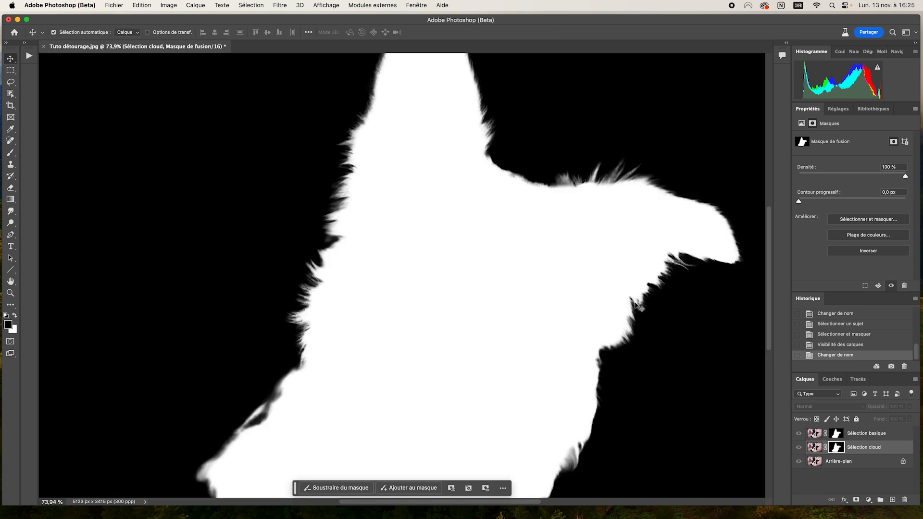
{"action": "left_click", "coordinate": [837, 434], "text": "alt"}
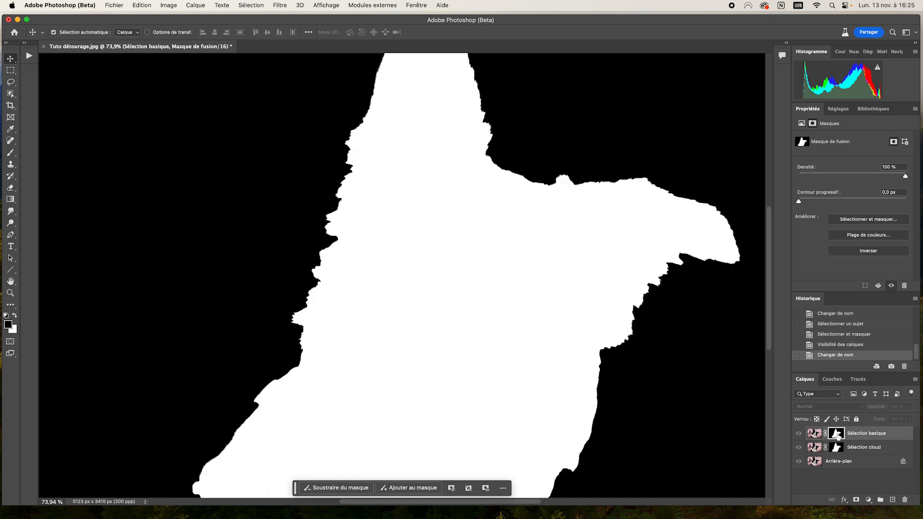
{"action": "left_click", "coordinate": [836, 447], "text": "alt"}
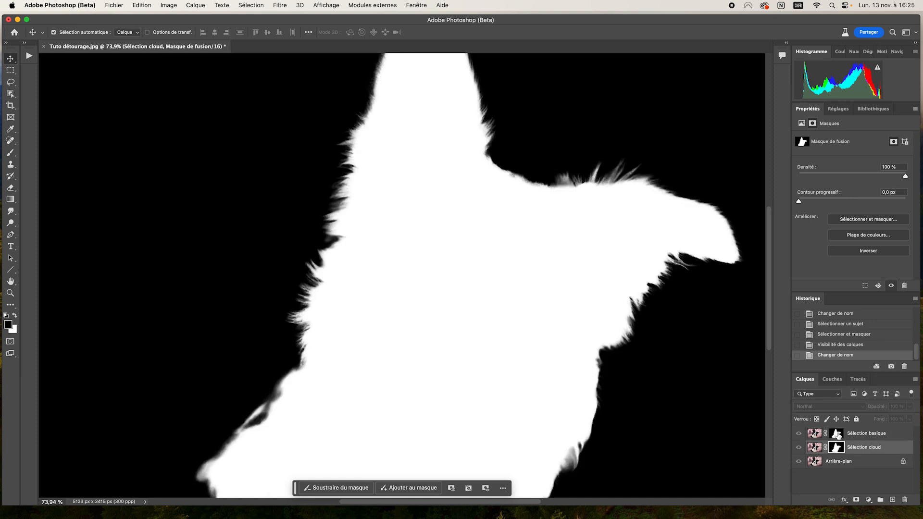
{"action": "left_click", "coordinate": [836, 435], "text": "alt"}
{"action": "left_click", "coordinate": [836, 447], "text": "alt"}
{"action": "left_click", "coordinate": [836, 436], "text": "alt"}
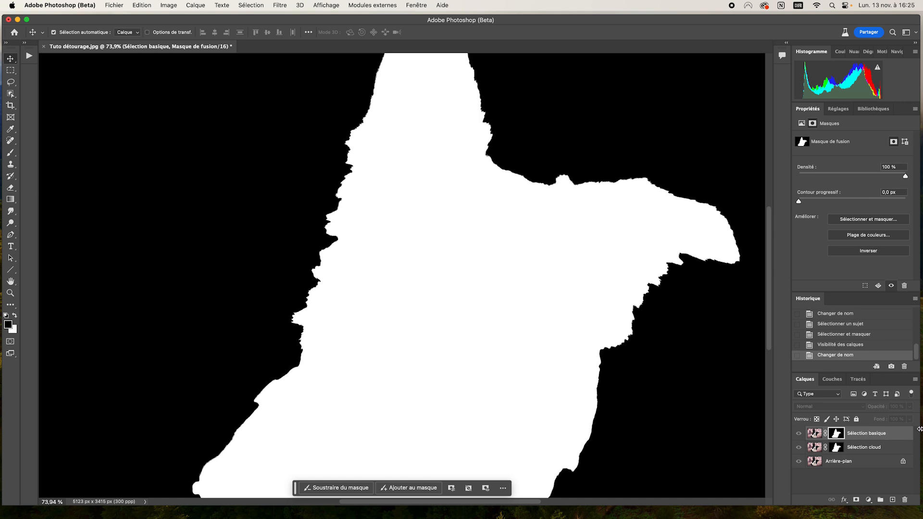
Return to the image, compare the Sélection cloud and Sélection basique masks again, and go back to the photo view
{"action": "left_click", "coordinate": [873, 447]}
{"action": "left_click", "coordinate": [836, 447]}
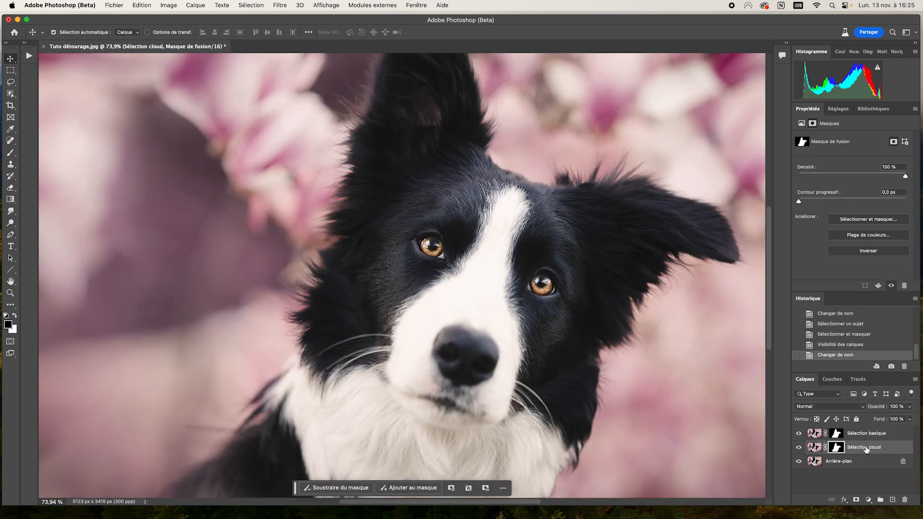
{"action": "left_click", "coordinate": [840, 449], "text": "alt"}
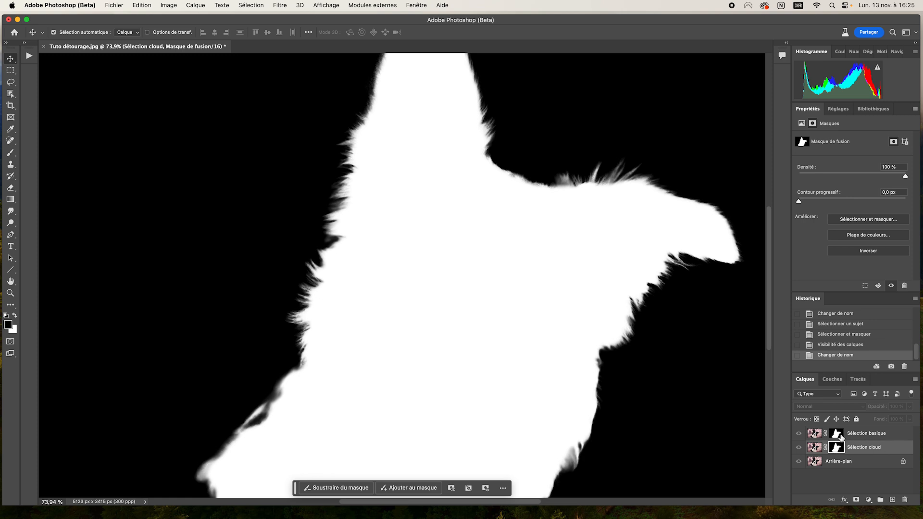
{"action": "left_click", "coordinate": [838, 438], "text": "alt"}
{"action": "left_click", "coordinate": [837, 446], "text": "alt"}
{"action": "left_click", "coordinate": [836, 436], "text": "alt"}
{"action": "left_click", "coordinate": [837, 448], "text": "alt"}
{"action": "left_click", "coordinate": [814, 447]}
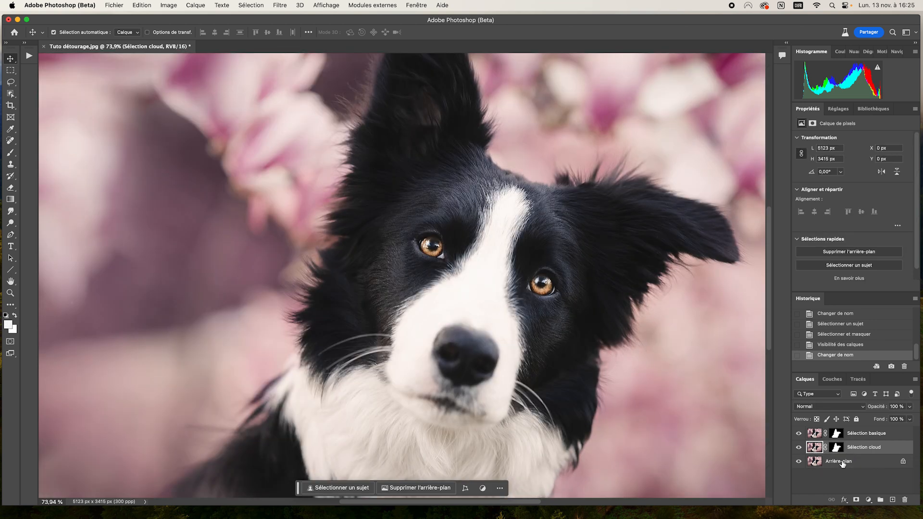
Select the dog on the Arrière-plan layer with Select Subject and open the selection in Select and Mask
{"action": "left_click", "coordinate": [842, 462]}
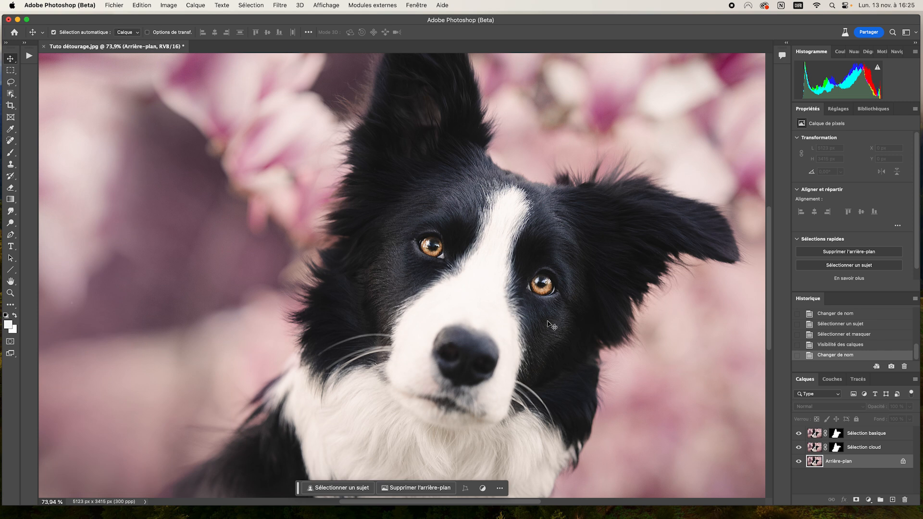
{"action": "left_click", "coordinate": [11, 94]}
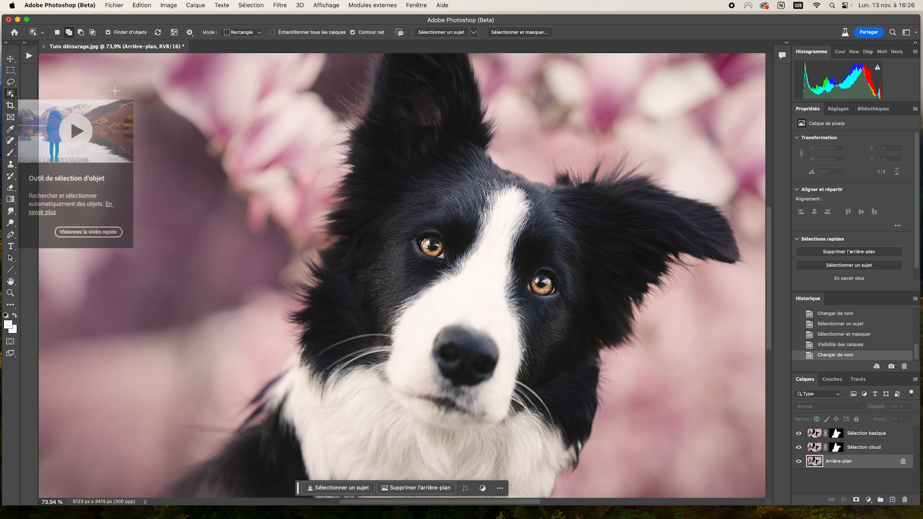
{"action": "left_click", "coordinate": [444, 34]}
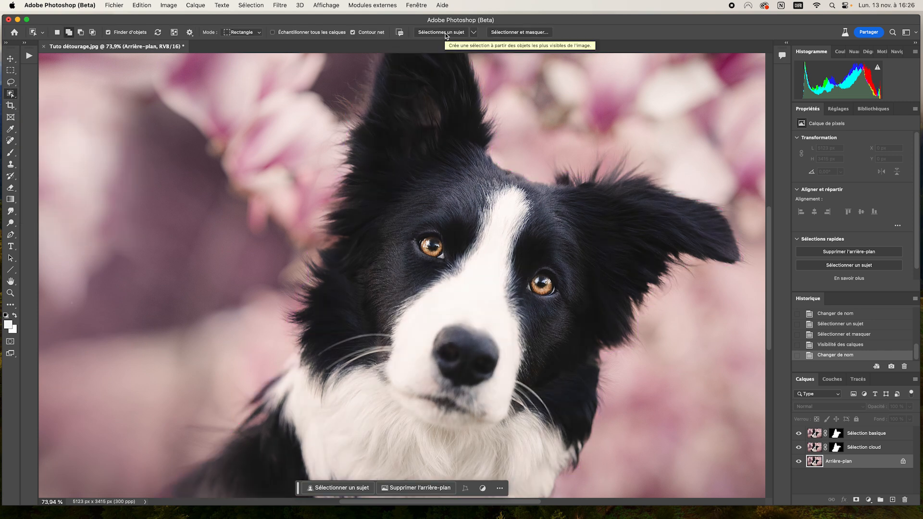
{"action": "left_click", "coordinate": [446, 34]}
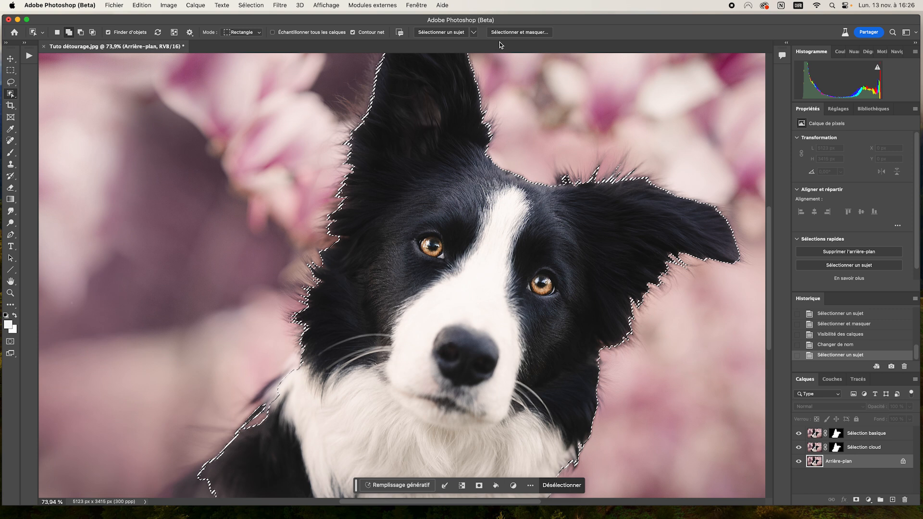
{"action": "left_click", "coordinate": [517, 33]}
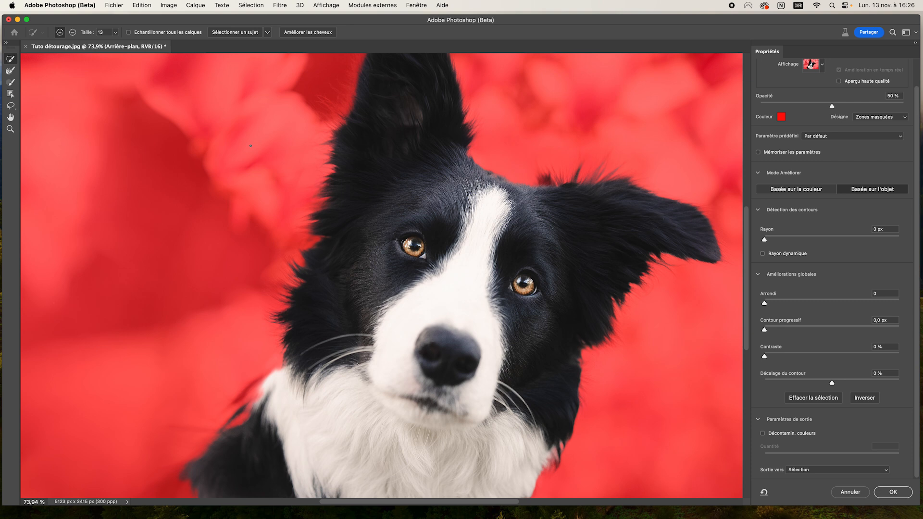
Choose the Refine Edge Brush and set its size to 23 px
{"action": "left_click", "coordinate": [11, 72]}
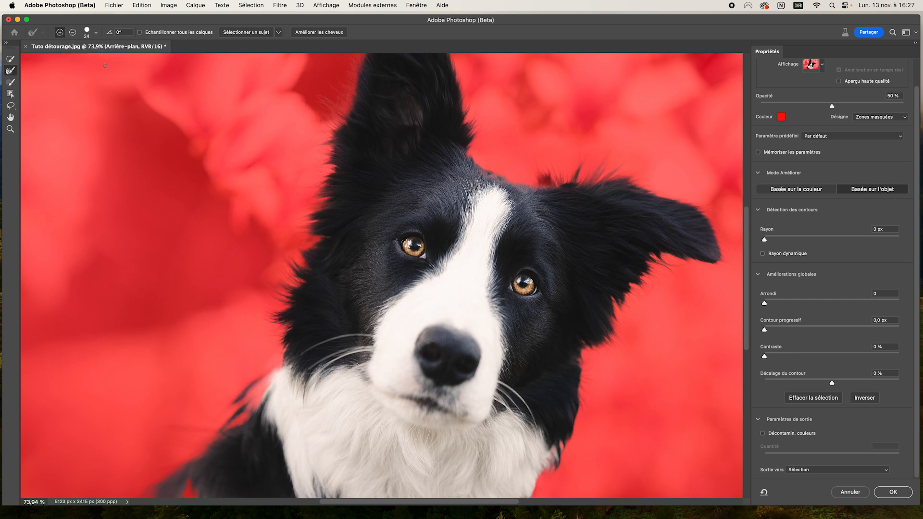
{"action": "left_click_drag", "start_coordinate": [403, 337], "coordinate": [511, 339]}
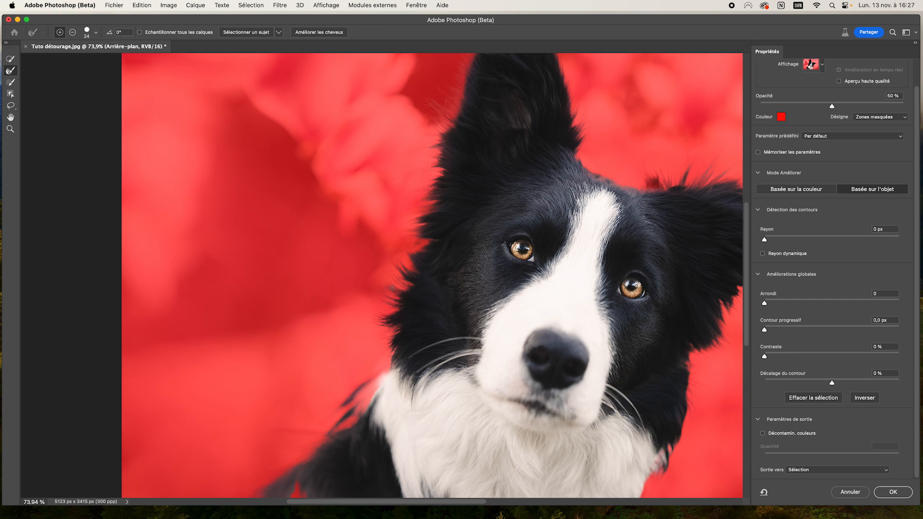
{"action": "right_click", "coordinate": [420, 309]}
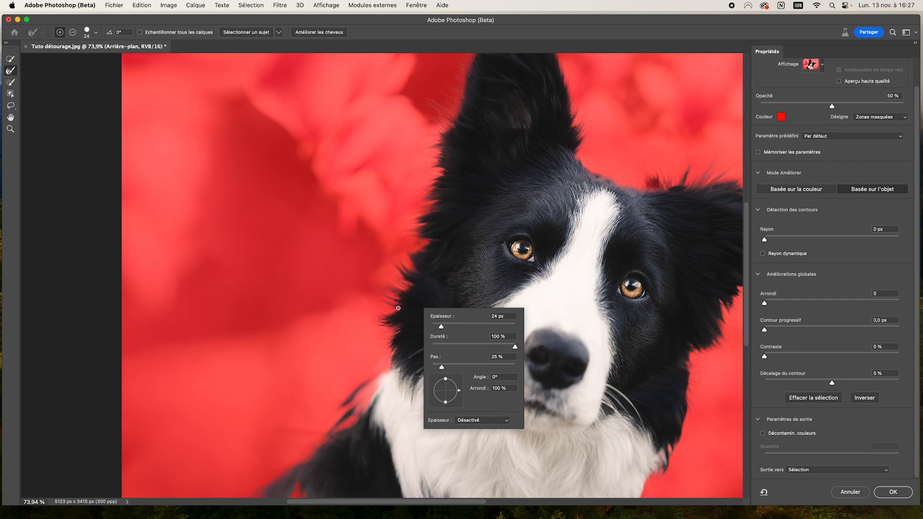
{"action": "left_click", "coordinate": [451, 324]}
{"action": "left_click", "coordinate": [477, 325]}
{"action": "key", "text": "bracketright"}
{"action": "left_click", "coordinate": [440, 326]}
{"action": "key", "text": "Return"}
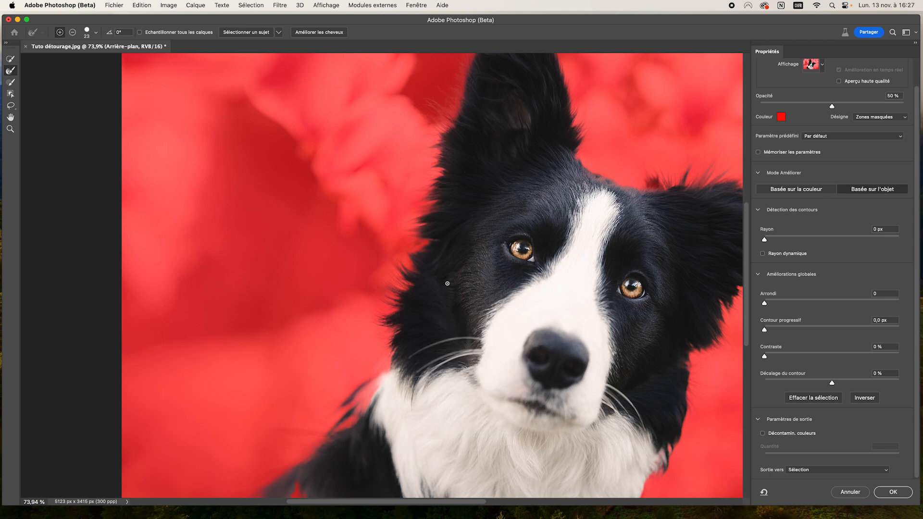
With the Brush tool set to 70 px, paint the missing areas of the dog's back and shoulder into the selection
{"action": "left_click_drag", "start_coordinate": [436, 319], "coordinate": [507, 211]}
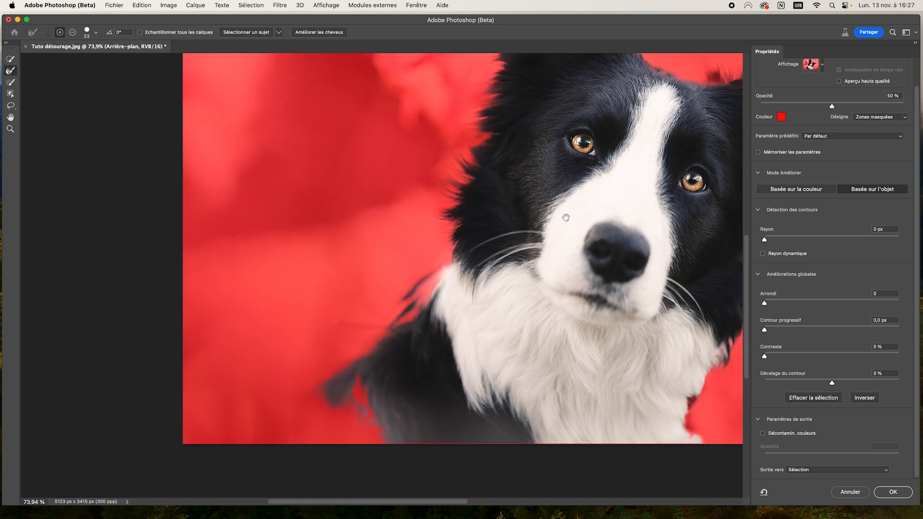
{"action": "left_click_drag", "start_coordinate": [561, 214], "coordinate": [672, 135]}
{"action": "left_click_drag", "start_coordinate": [664, 195], "coordinate": [627, 220]}
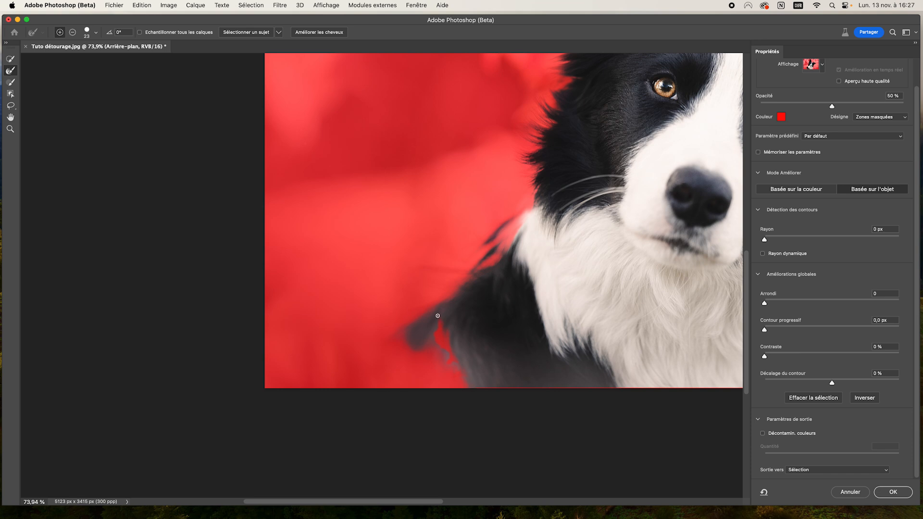
{"action": "left_click", "coordinate": [11, 83]}
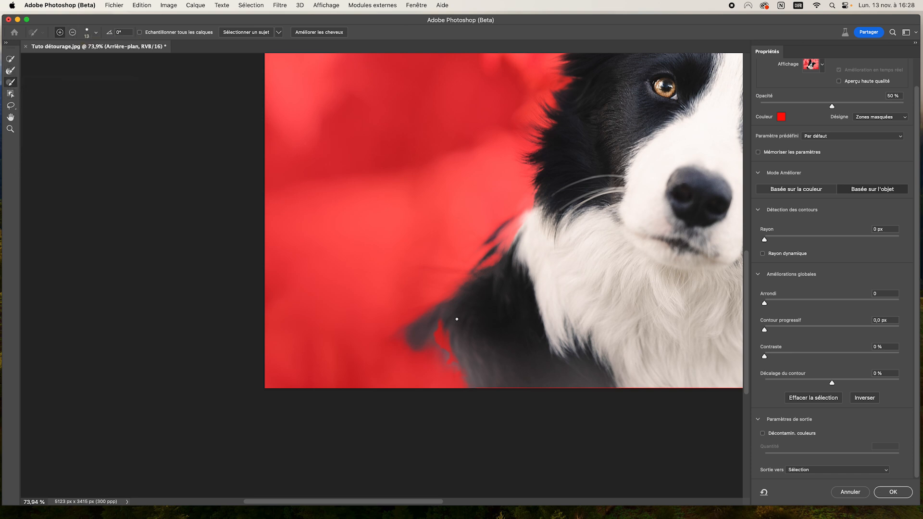
{"action": "right_click", "coordinate": [443, 329]}
{"action": "left_click", "coordinate": [482, 343]}
{"action": "mouse_move", "coordinate": [440, 324]}
{"action": "left_mouse_down"}
{"action": "mouse_move", "coordinate": [452, 358]}
{"action": "mouse_move", "coordinate": [444, 343]}
{"action": "mouse_move", "coordinate": [458, 361]}
{"action": "left_mouse_up"}
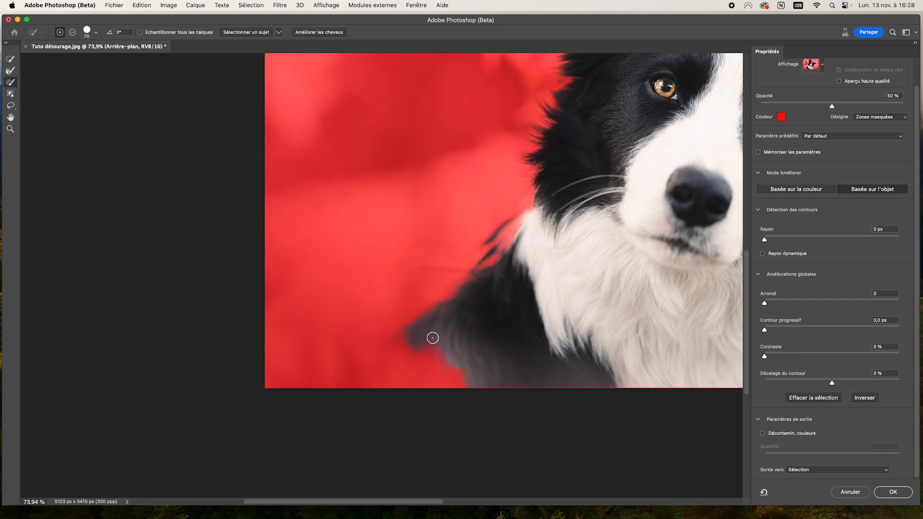
{"action": "mouse_move", "coordinate": [503, 249]}
{"action": "left_mouse_down"}
{"action": "mouse_move", "coordinate": [490, 265]}
{"action": "mouse_move", "coordinate": [532, 214]}
{"action": "mouse_move", "coordinate": [494, 243]}
{"action": "mouse_move", "coordinate": [459, 298]}
{"action": "left_mouse_up"}
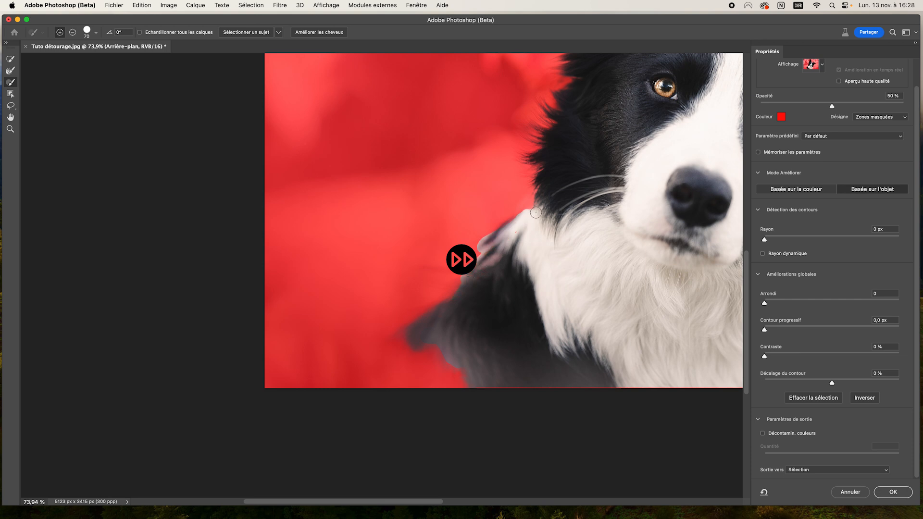
{"action": "left_click_drag", "start_coordinate": [706, 134], "coordinate": [503, 358]}
{"action": "left_click_drag", "start_coordinate": [550, 495], "coordinate": [507, 304]}
{"action": "mouse_move", "coordinate": [522, 362]}
{"action": "left_mouse_down"}
{"action": "mouse_move", "coordinate": [528, 416]}
{"action": "mouse_move", "coordinate": [432, 410]}
{"action": "left_mouse_up"}
{"action": "left_click_drag", "start_coordinate": [593, 306], "coordinate": [786, 253]}
{"action": "left_click_drag", "start_coordinate": [618, 356], "coordinate": [461, 355]}
{"action": "left_click_drag", "start_coordinate": [591, 218], "coordinate": [373, 386]}
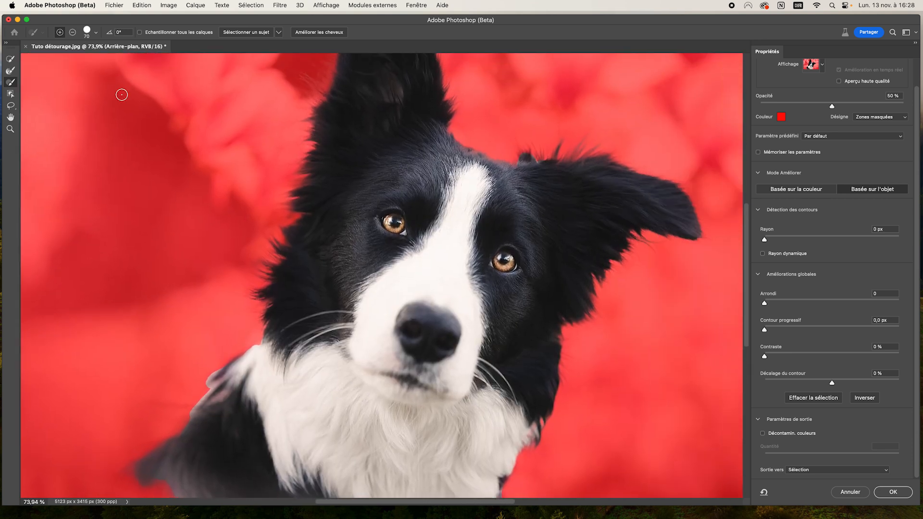
Set the Refine Edge Brush to 79 px and refine the contour along the dog's shoulder and back
{"action": "left_click", "coordinate": [11, 70]}
{"action": "left_click_drag", "start_coordinate": [323, 227], "coordinate": [445, 132]}
{"action": "right_click", "coordinate": [352, 330]}
{"action": "left_click_drag", "start_coordinate": [385, 348], "coordinate": [396, 348]}
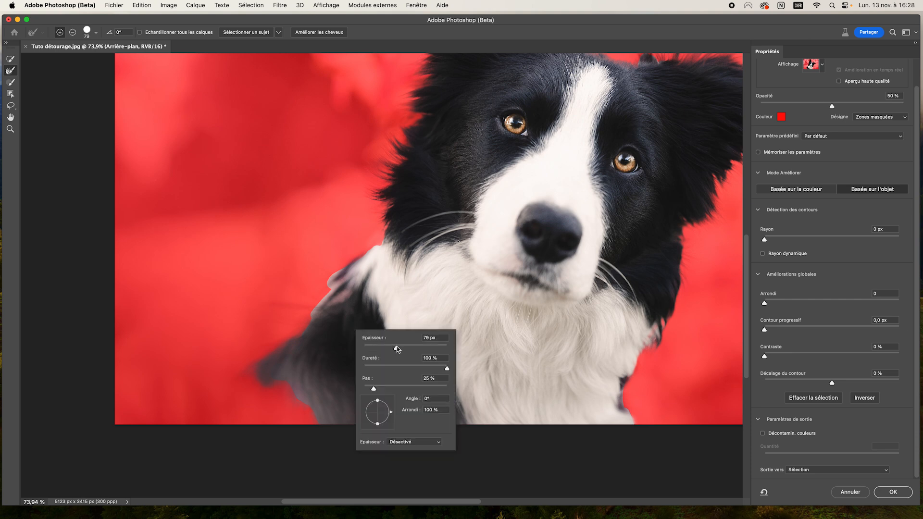
{"action": "left_click_drag", "start_coordinate": [369, 252], "coordinate": [324, 290]}
{"action": "left_click_drag", "start_coordinate": [306, 320], "coordinate": [300, 330]}
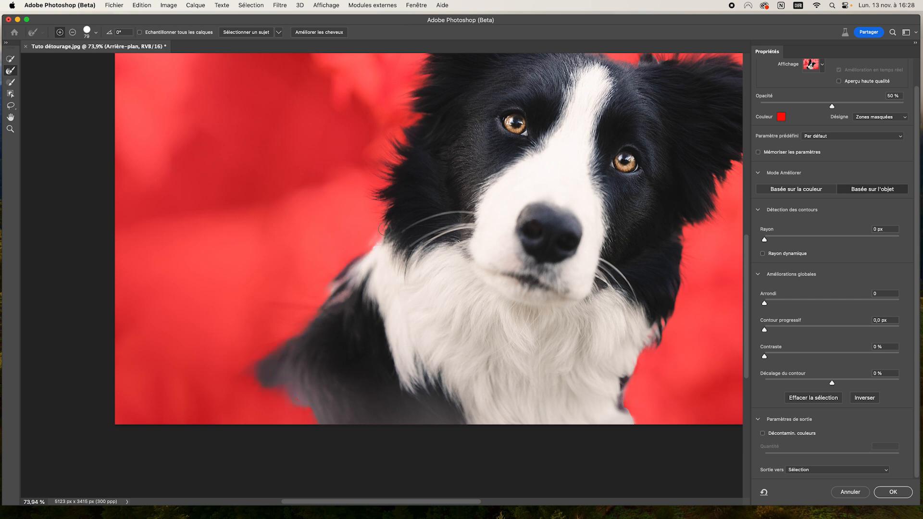
Refine the fur edge from the dog's neck up along the cheek with the Refine Edge Brush
{"action": "left_click_drag", "start_coordinate": [382, 232], "coordinate": [382, 210]}
{"action": "left_click", "coordinate": [381, 194]}
{"action": "left_click_drag", "start_coordinate": [388, 173], "coordinate": [409, 155]}
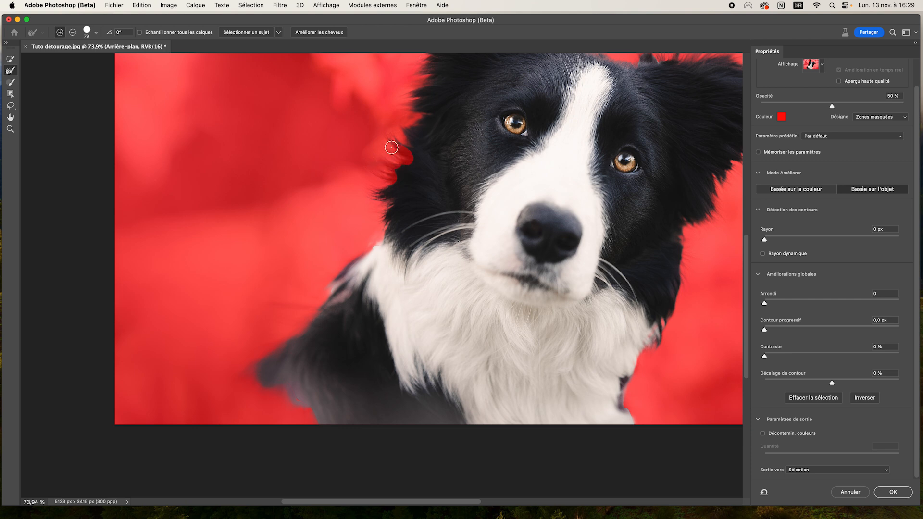
Enlarge the Refine Edge Brush to 87 px and refine the fur from the cheek up to the base of the raised ear
{"action": "right_click", "coordinate": [417, 157]}
{"action": "left_click", "coordinate": [466, 174]}
{"action": "left_click_drag", "start_coordinate": [405, 140], "coordinate": [394, 102]}
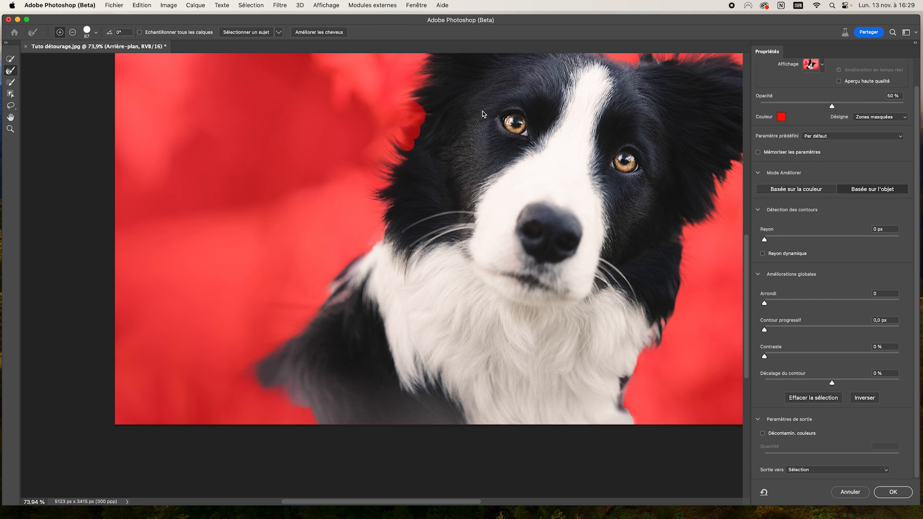
{"action": "scroll", "coordinate": [442, 247], "scroll_direction": "up", "scroll_amount": 5}
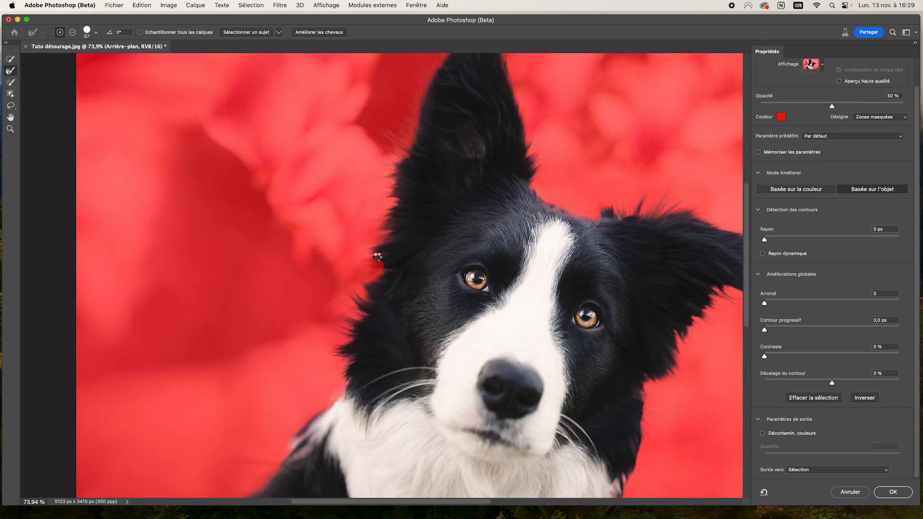
{"action": "left_click", "coordinate": [394, 236]}
{"action": "left_click", "coordinate": [394, 232]}
{"action": "left_click_drag", "start_coordinate": [424, 157], "coordinate": [404, 261]}
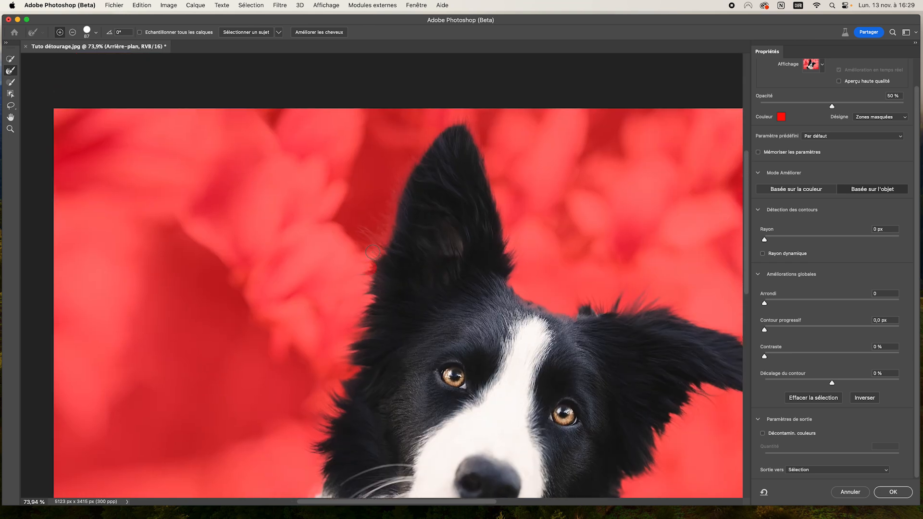
{"action": "left_click", "coordinate": [385, 238]}
Set the Refine Edge Brush to 71 px and refine the raised ear from its tip down its inner side
{"action": "right_click", "coordinate": [423, 152]}
{"action": "left_click", "coordinate": [461, 168]}
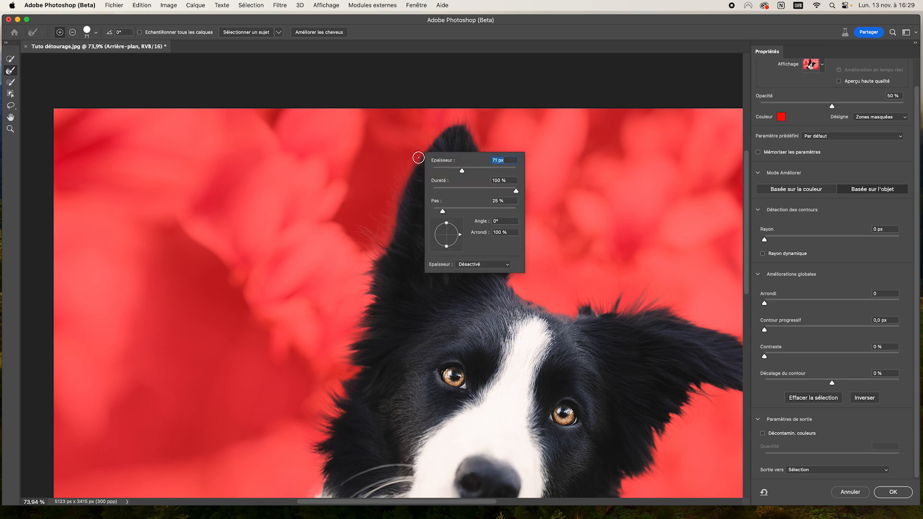
{"action": "key", "text": "Return"}
{"action": "mouse_move", "coordinate": [459, 123]}
{"action": "left_mouse_down"}
{"action": "mouse_move", "coordinate": [492, 190]}
{"action": "mouse_move", "coordinate": [514, 286]}
{"action": "left_mouse_up"}
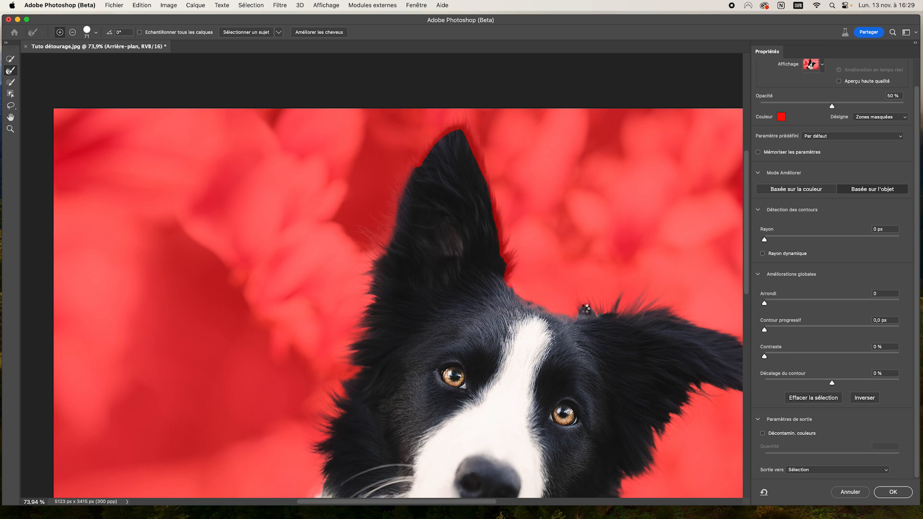
Refine the top of the head between the ears with a 37 px Refine Edge Brush, and paint missing fur back with the Brush tool
{"action": "left_click_drag", "start_coordinate": [628, 319], "coordinate": [531, 282]}
{"action": "right_click", "coordinate": [428, 265]}
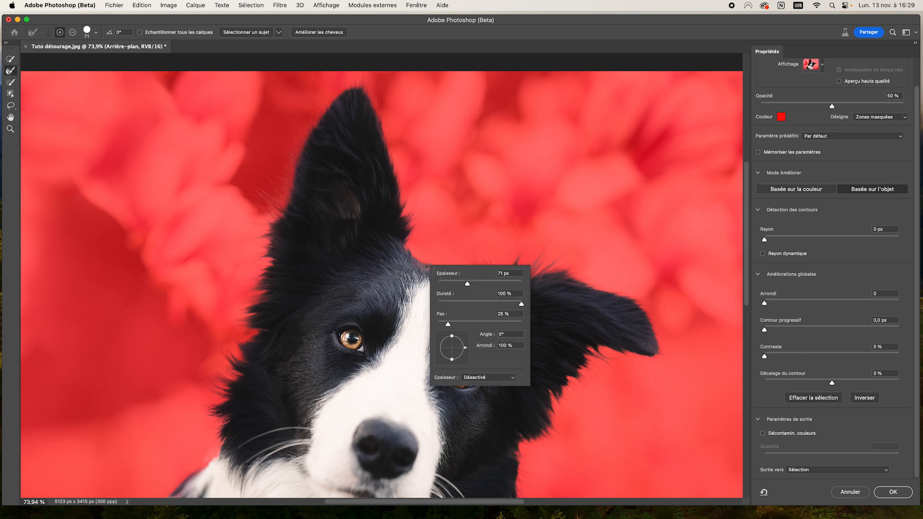
{"action": "left_click_drag", "start_coordinate": [454, 285], "coordinate": [452, 284]}
{"action": "left_click_drag", "start_coordinate": [413, 255], "coordinate": [484, 284]}
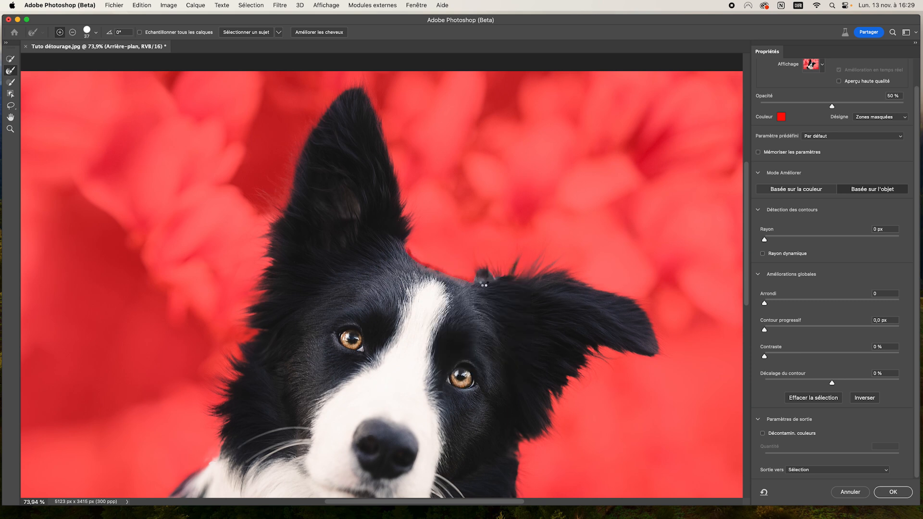
{"action": "left_click", "coordinate": [10, 83]}
{"action": "left_click_drag", "start_coordinate": [411, 264], "coordinate": [480, 289]}
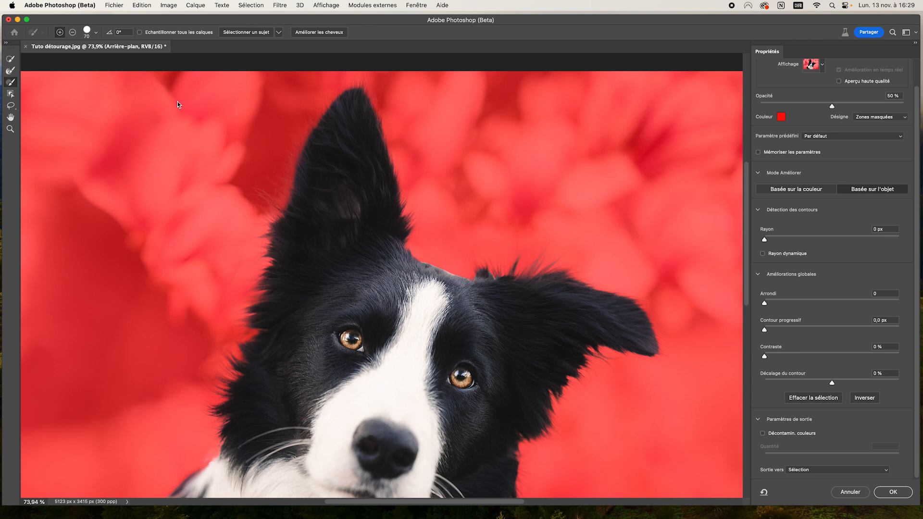
Set the Refine Edge Brush to 62 px and refine the upper edge of the folded ear from its base to its tip
{"action": "left_click", "coordinate": [10, 70]}
{"action": "right_click", "coordinate": [475, 280]}
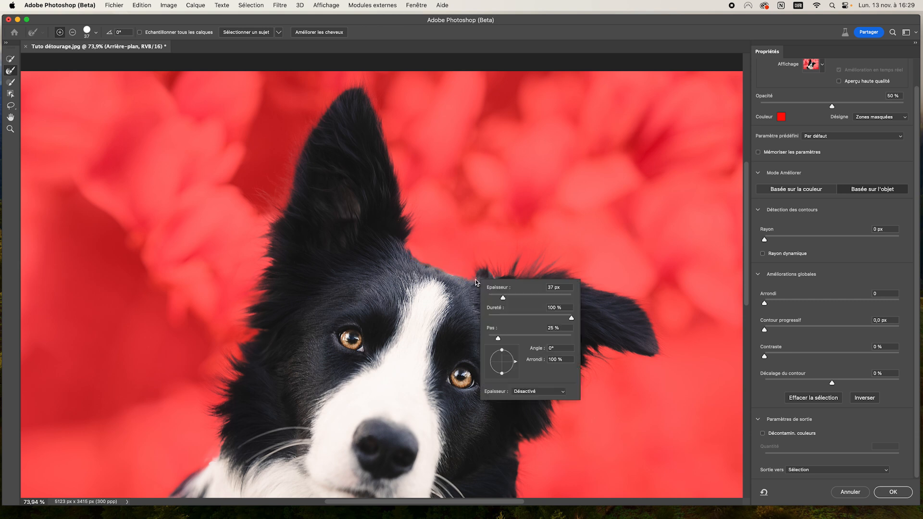
{"action": "left_click_drag", "start_coordinate": [478, 267], "coordinate": [506, 273]}
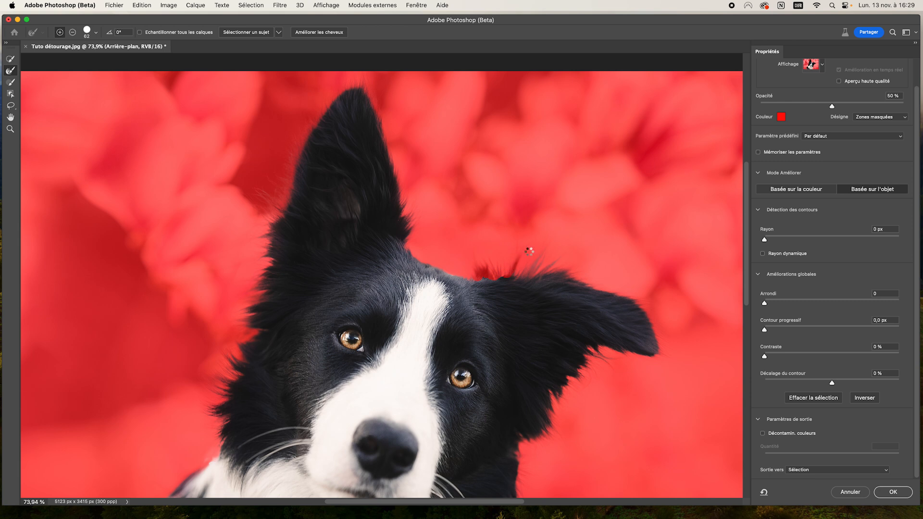
{"action": "left_click", "coordinate": [486, 274]}
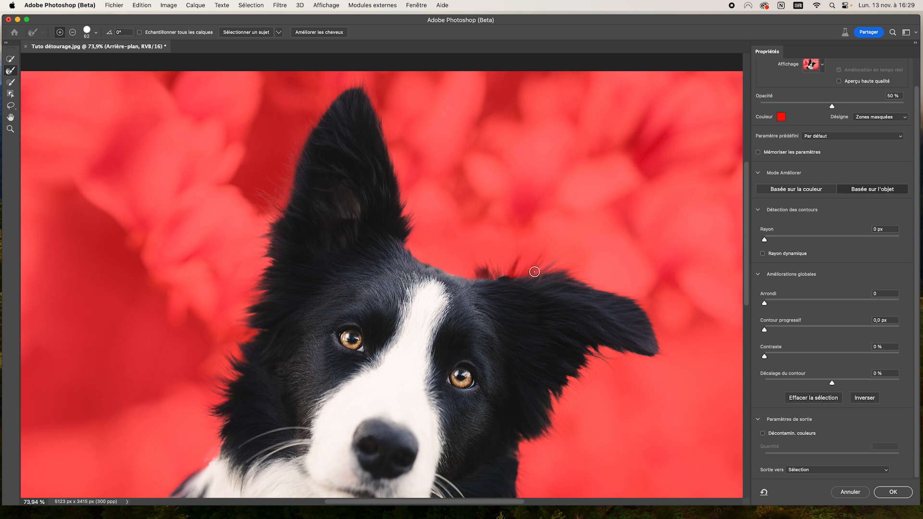
{"action": "mouse_move", "coordinate": [555, 272]}
{"action": "left_mouse_down"}
{"action": "mouse_move", "coordinate": [640, 301]}
{"action": "mouse_move", "coordinate": [664, 342]}
{"action": "left_mouse_up"}
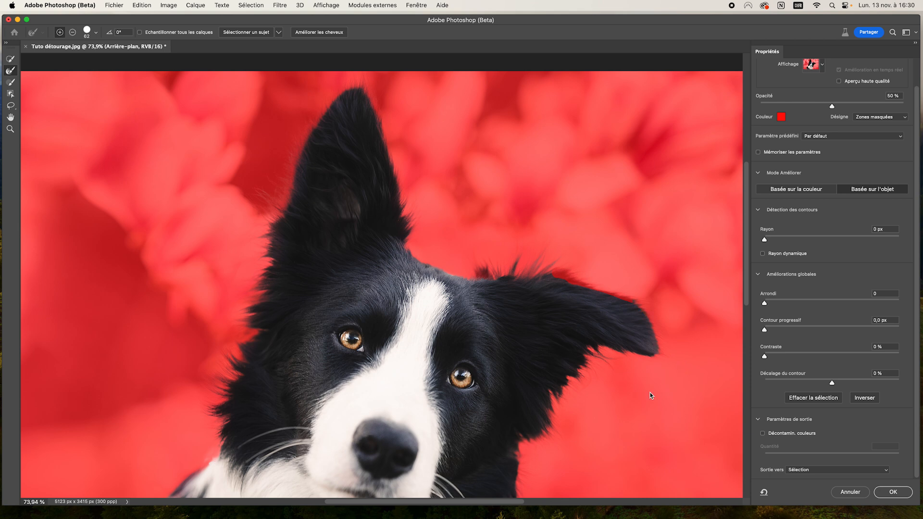
Refine the fur from the folded ear's underside down the neck and chest to the photo's lower edge
{"action": "left_click_drag", "start_coordinate": [649, 386], "coordinate": [684, 302]}
{"action": "mouse_move", "coordinate": [628, 262]}
{"action": "left_mouse_down"}
{"action": "mouse_move", "coordinate": [612, 302]}
{"action": "mouse_move", "coordinate": [586, 315]}
{"action": "mouse_move", "coordinate": [584, 352]}
{"action": "mouse_move", "coordinate": [556, 362]}
{"action": "left_mouse_up"}
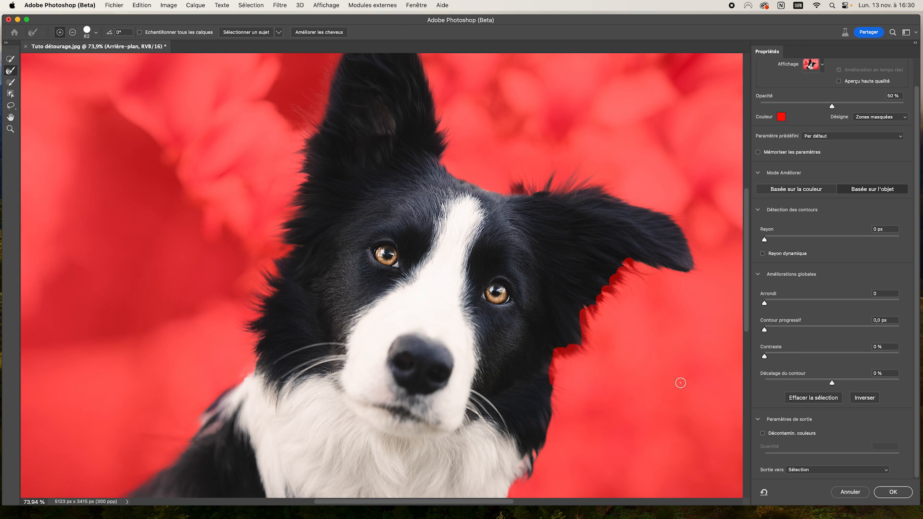
{"action": "scroll", "coordinate": [632, 274], "scroll_direction": "down", "scroll_amount": 5}
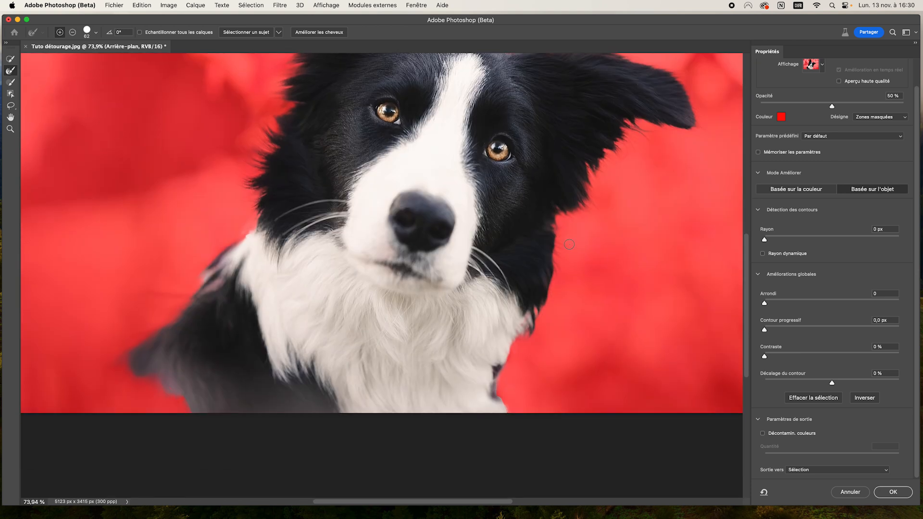
{"action": "mouse_move", "coordinate": [554, 229]}
{"action": "left_mouse_down"}
{"action": "mouse_move", "coordinate": [563, 249]}
{"action": "mouse_move", "coordinate": [552, 296]}
{"action": "mouse_move", "coordinate": [500, 362]}
{"action": "mouse_move", "coordinate": [491, 383]}
{"action": "mouse_move", "coordinate": [509, 418]}
{"action": "left_mouse_up"}
Output the refined selection as a new layer with a layer mask (Nouveau calque avec masque de fusion) and apply it
{"action": "scroll", "coordinate": [412, 257], "scroll_direction": "down", "scroll_amount": 3}
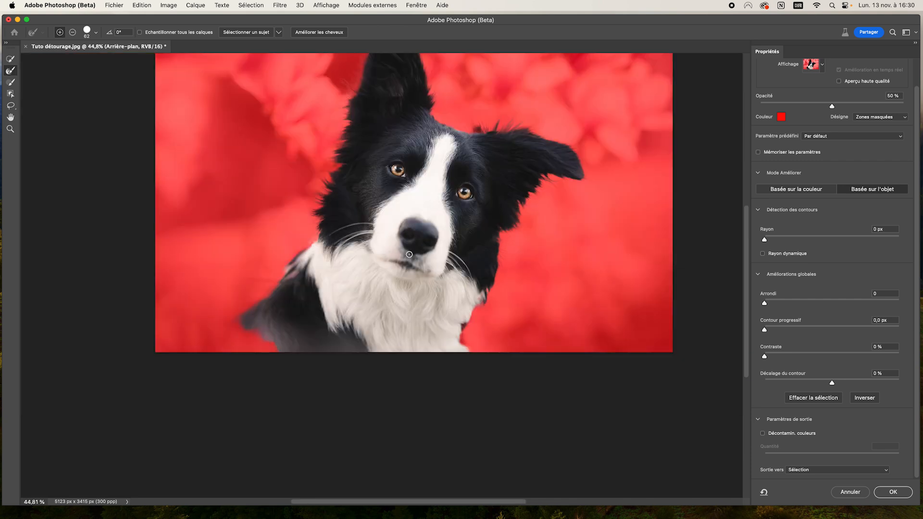
{"action": "scroll", "coordinate": [387, 235], "scroll_direction": "down", "scroll_amount": 3}
{"action": "scroll", "coordinate": [389, 215], "scroll_direction": "up", "scroll_amount": 3}
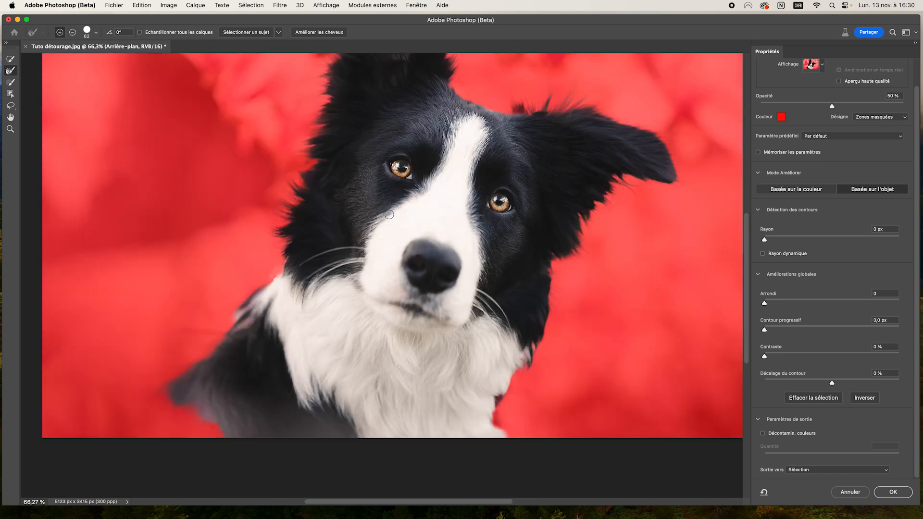
{"action": "scroll", "coordinate": [408, 289], "scroll_direction": "up", "scroll_amount": 3}
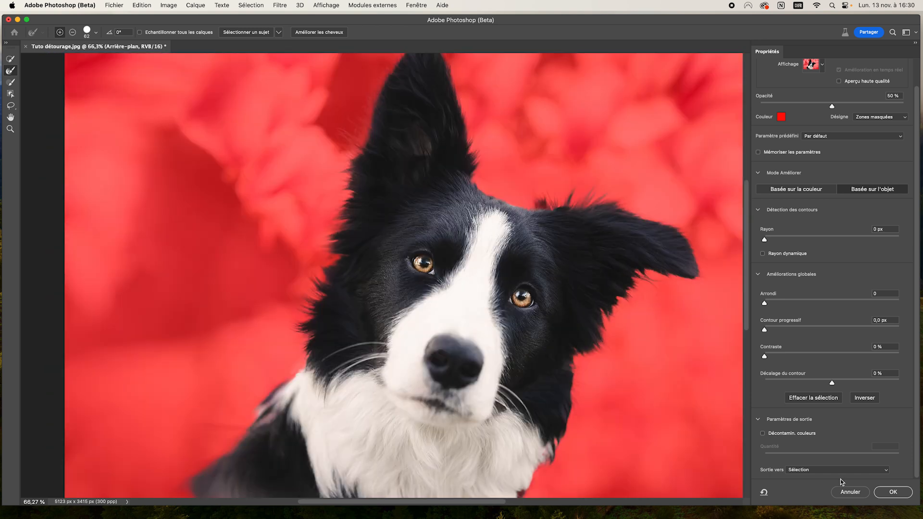
{"action": "left_click", "coordinate": [809, 470]}
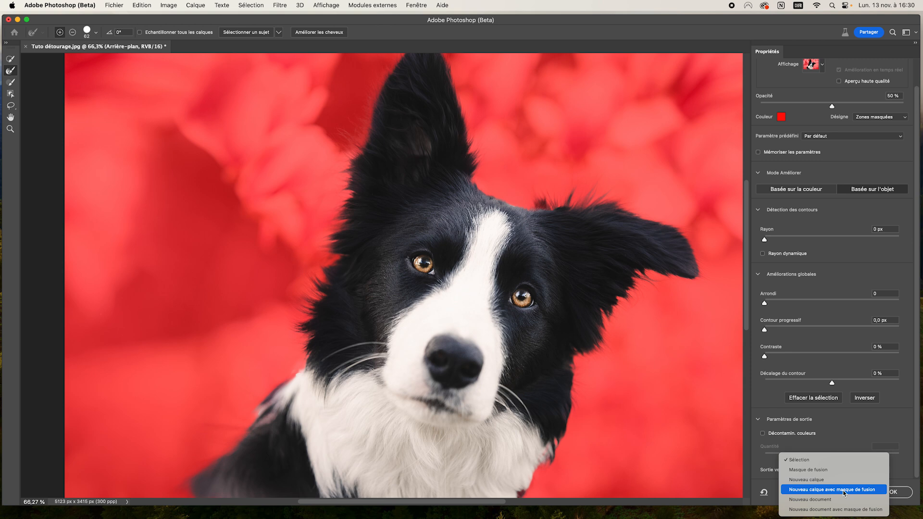
{"action": "left_click", "coordinate": [861, 491]}
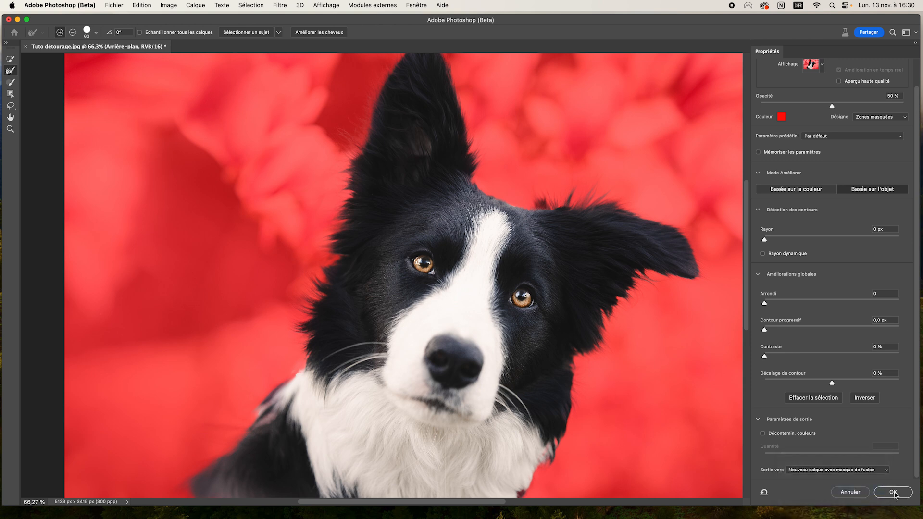
{"action": "left_click", "coordinate": [890, 496]}
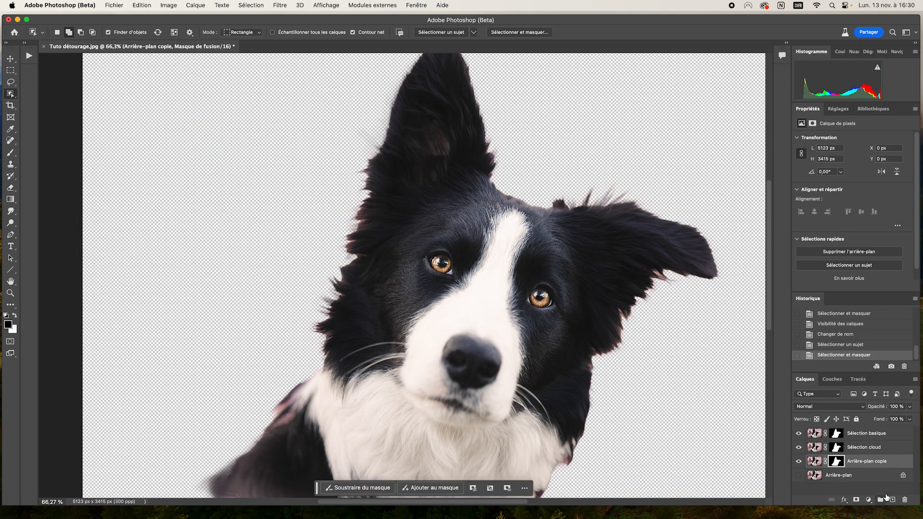
Show the Arrière-plan layer and rename the new masked copy "Sélection cloud + manuel"
{"action": "left_click", "coordinate": [799, 476]}
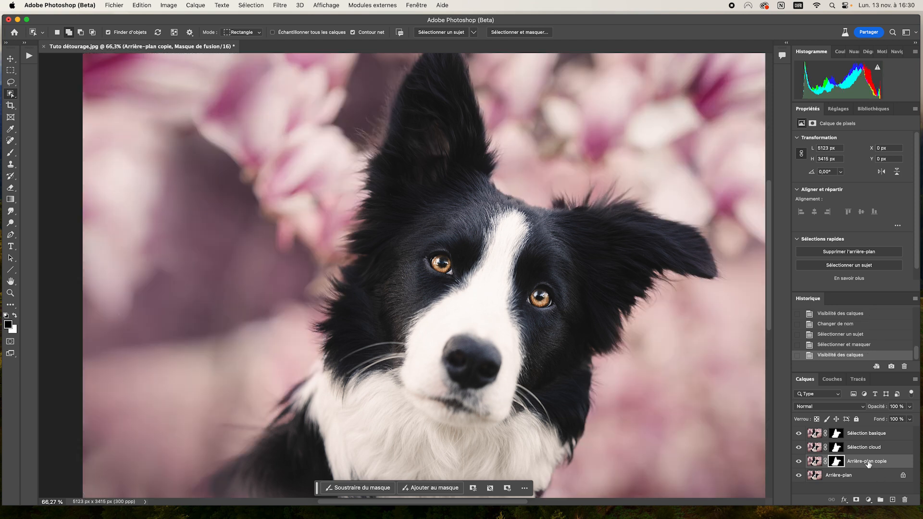
{"action": "double_click", "coordinate": [868, 461]}
{"action": "type", "text": "Sélection cloud + manuel"}
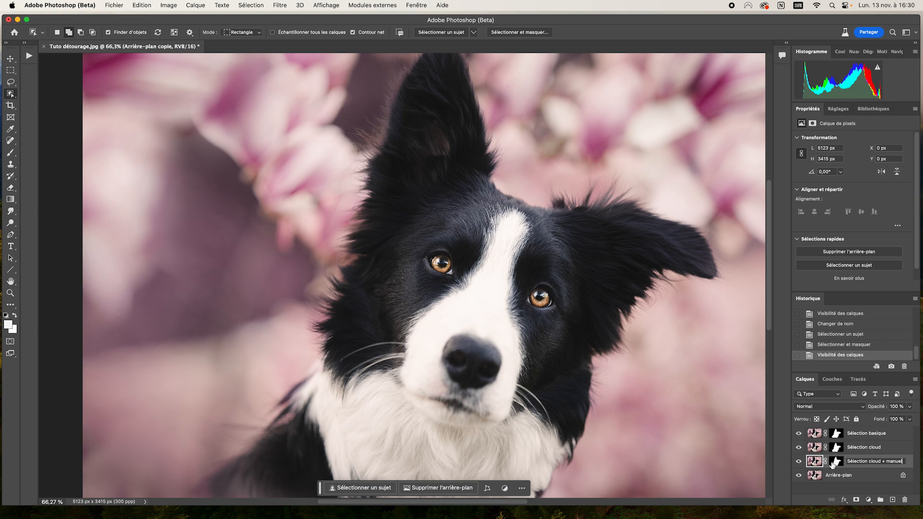
{"action": "key", "text": "Return"}
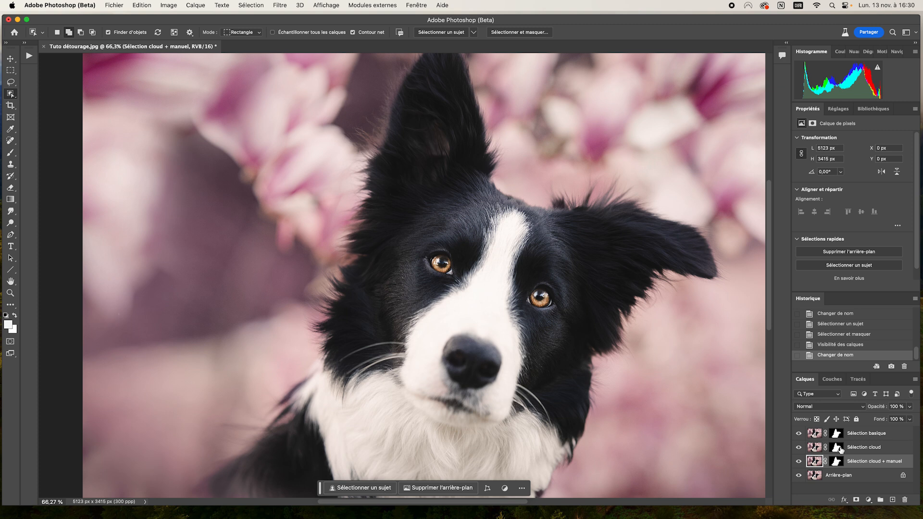
Display the Sélection cloud and Sélection cloud + manuel masks in black and white and compare their overall outlines
{"action": "left_click", "coordinate": [838, 448]}
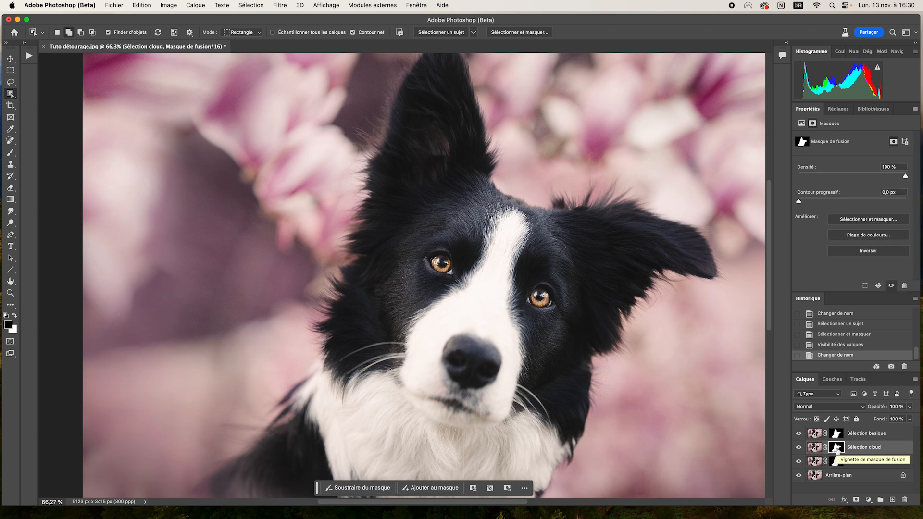
{"action": "left_click", "coordinate": [837, 449], "text": "alt"}
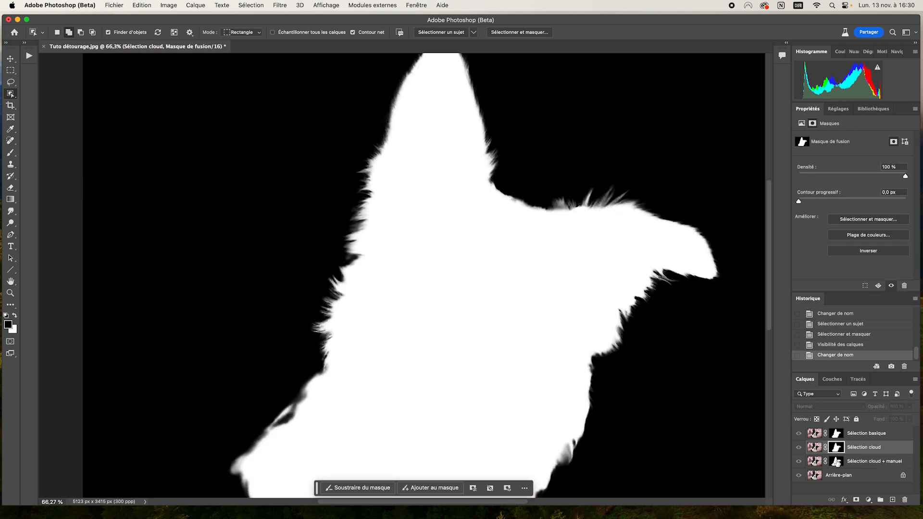
{"action": "left_click", "coordinate": [837, 461], "text": "alt"}
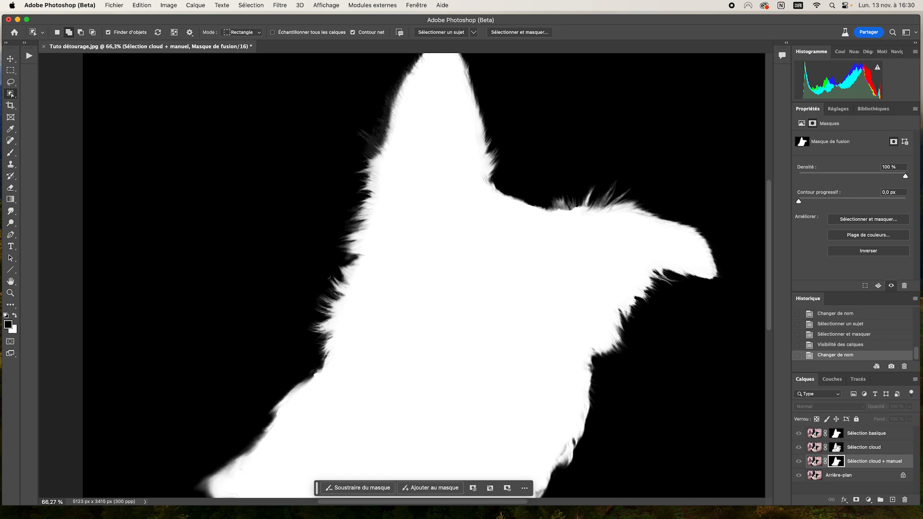
{"action": "left_click", "coordinate": [837, 448], "text": "alt"}
{"action": "key", "text": "super+2"}
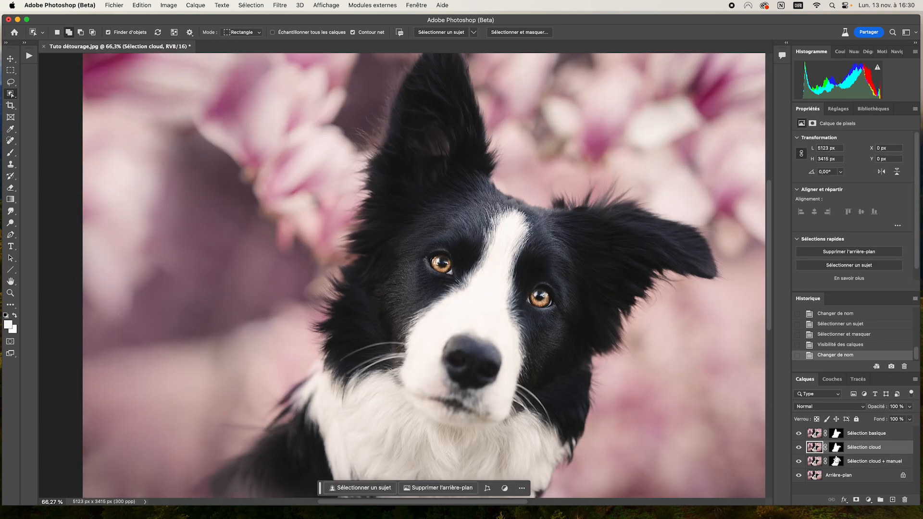
{"action": "left_click", "coordinate": [836, 447]}
{"action": "left_click", "coordinate": [837, 447], "text": "alt"}
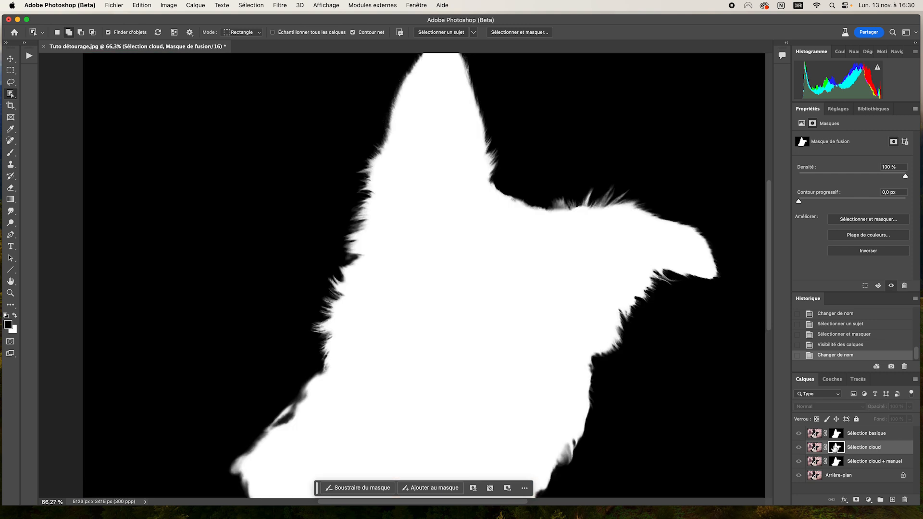
Switch to the Move tool and compare the cloud and manually refined masks along the cheek and raised ear's fur
{"action": "left_click", "coordinate": [9, 58]}
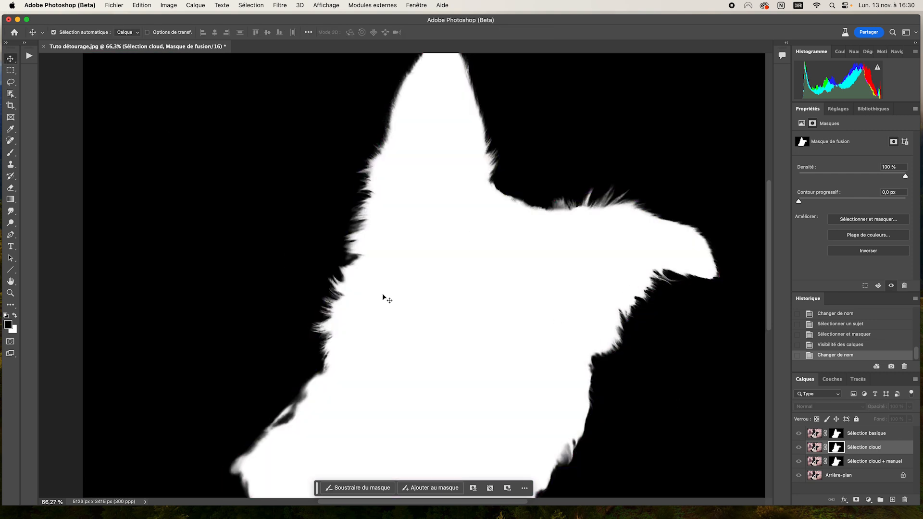
{"action": "scroll", "coordinate": [382, 293], "scroll_direction": "up", "scroll_amount": 4}
{"action": "left_click_drag", "start_coordinate": [361, 284], "coordinate": [424, 341]}
{"action": "left_click", "coordinate": [836, 461]}
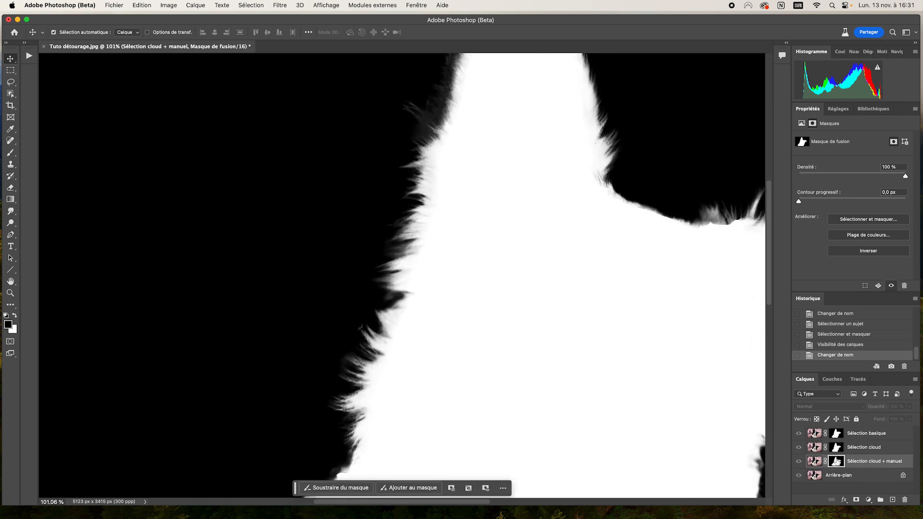
{"action": "left_click", "coordinate": [836, 447], "text": "alt"}
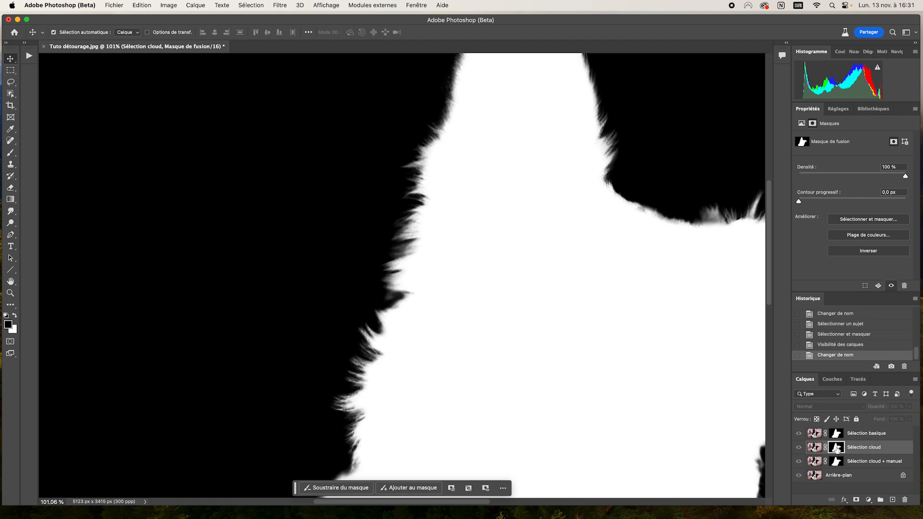
{"action": "left_click", "coordinate": [836, 462], "text": "alt"}
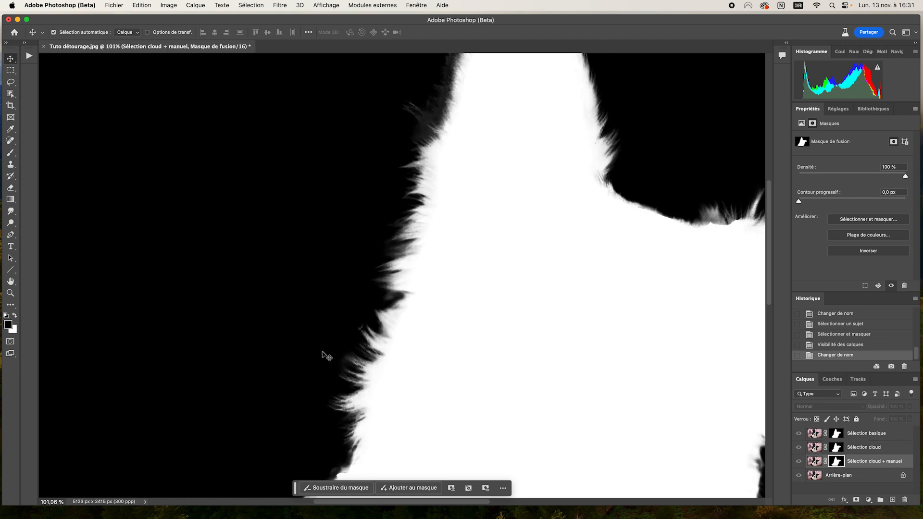
Examine individual fur strands along the cheek at about 239% in the Sélection cloud + manuel and Sélection cloud masks
{"action": "scroll", "coordinate": [351, 367], "scroll_direction": "up", "scroll_amount": 5}
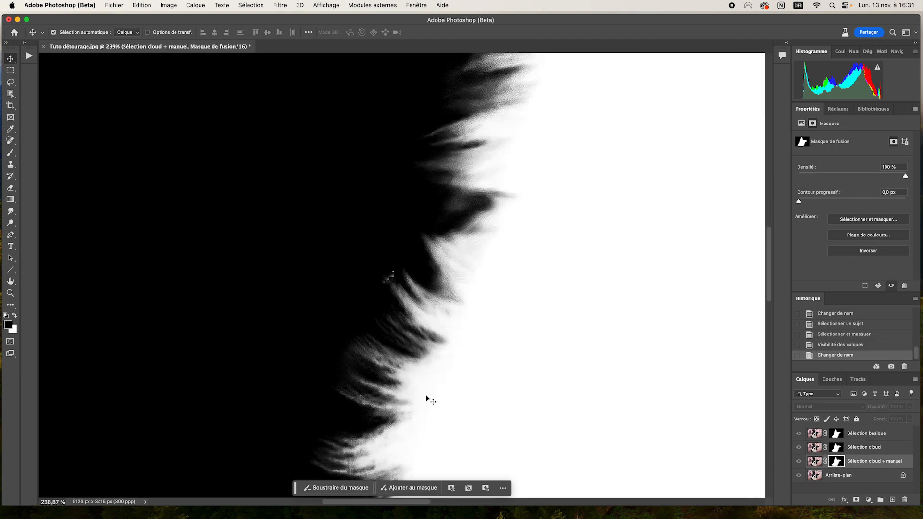
{"action": "left_click_drag", "start_coordinate": [427, 399], "coordinate": [500, 256]}
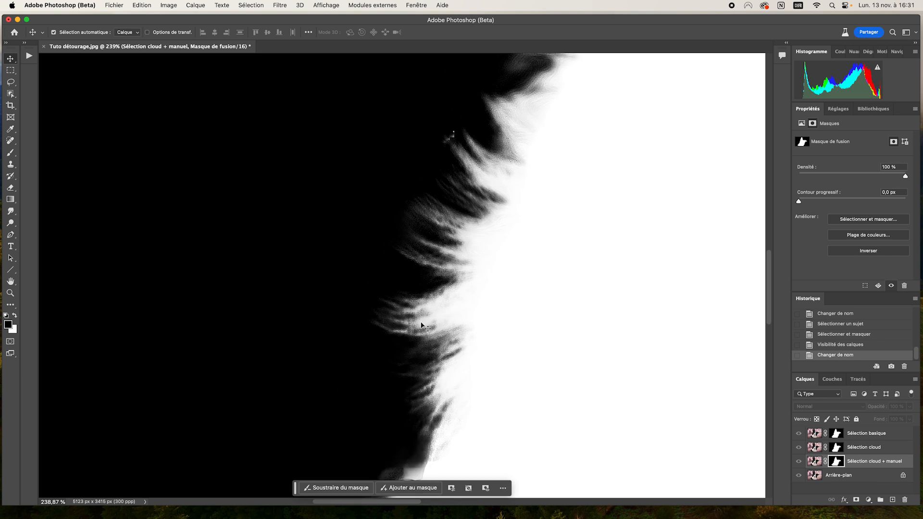
{"action": "left_click", "coordinate": [837, 448], "text": "alt"}
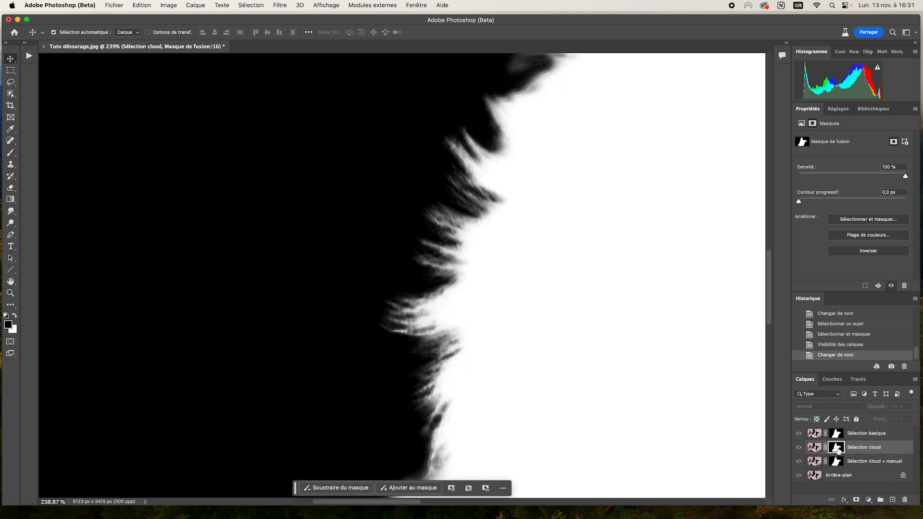
{"action": "left_click", "coordinate": [836, 462], "text": "alt"}
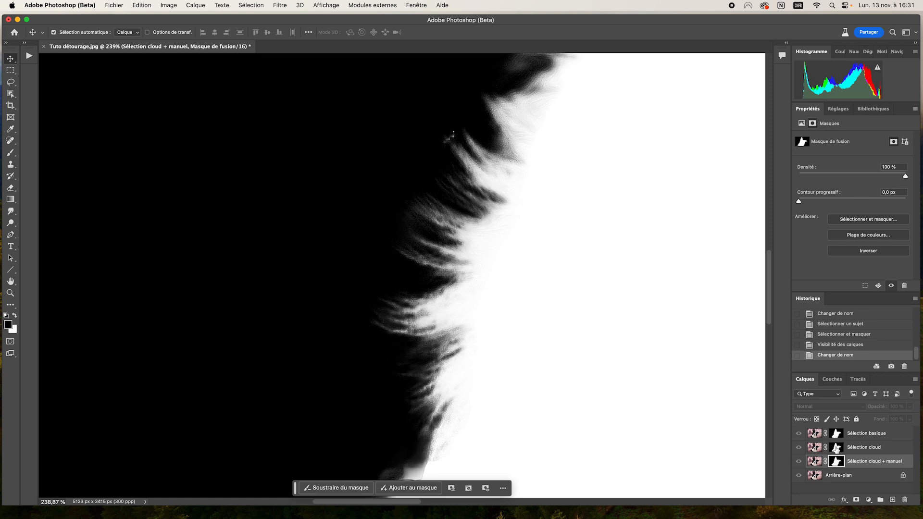
{"action": "left_click", "coordinate": [836, 448], "text": "alt"}
{"action": "left_click", "coordinate": [836, 461], "text": "alt"}
View the Sélection basique and Sélection cloud masks as red overlays, and compare all three layer masks in black and white
{"action": "left_click", "coordinate": [836, 435]}
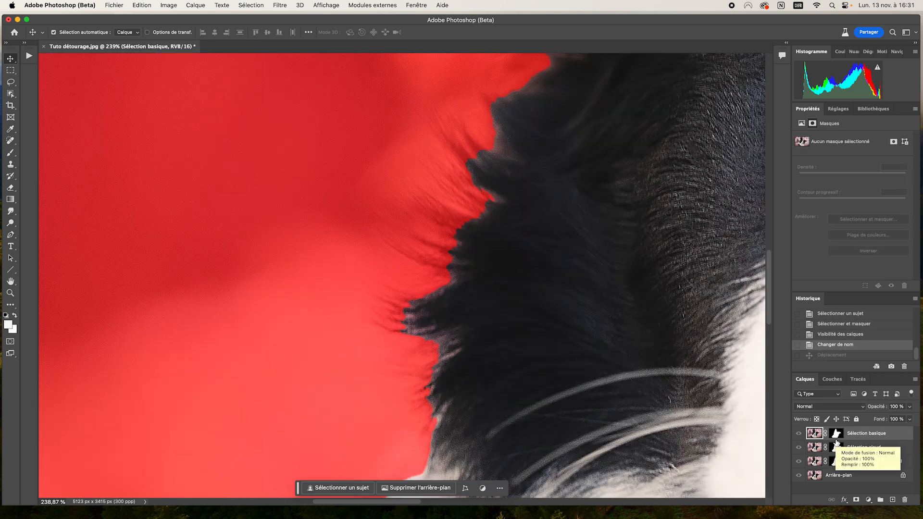
{"action": "left_click", "coordinate": [836, 448]}
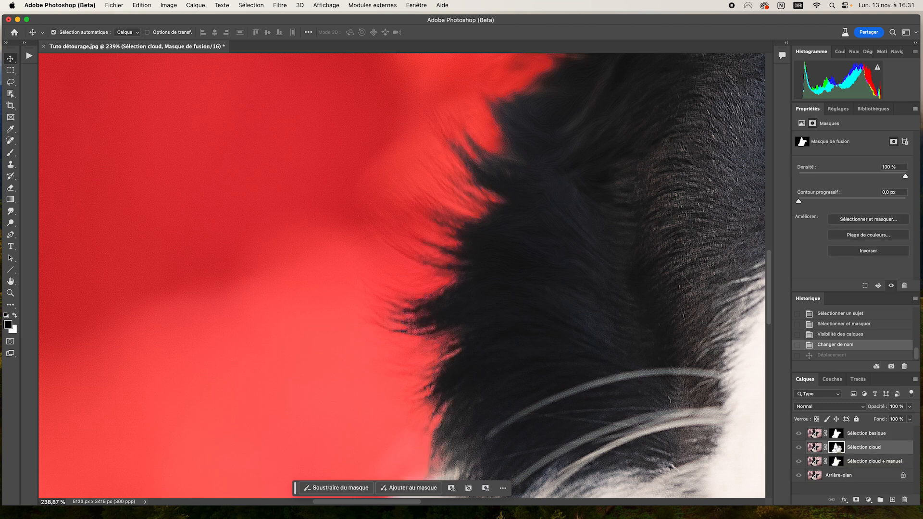
{"action": "left_click", "coordinate": [836, 448], "text": "alt"}
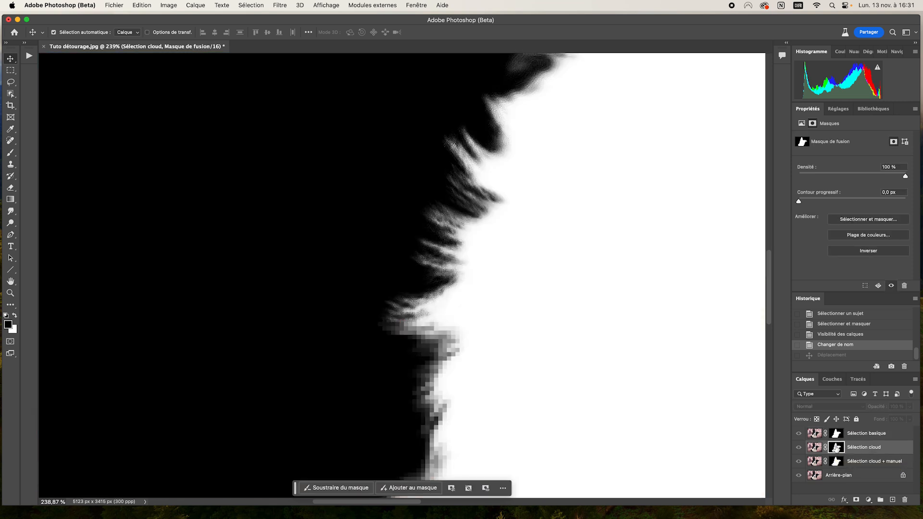
{"action": "left_click", "coordinate": [836, 433], "text": "alt"}
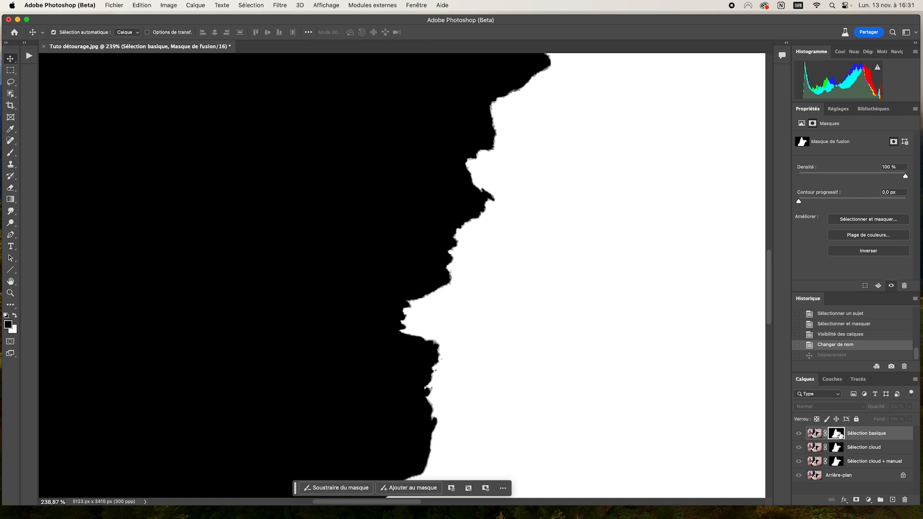
{"action": "left_click", "coordinate": [837, 447], "text": "alt"}
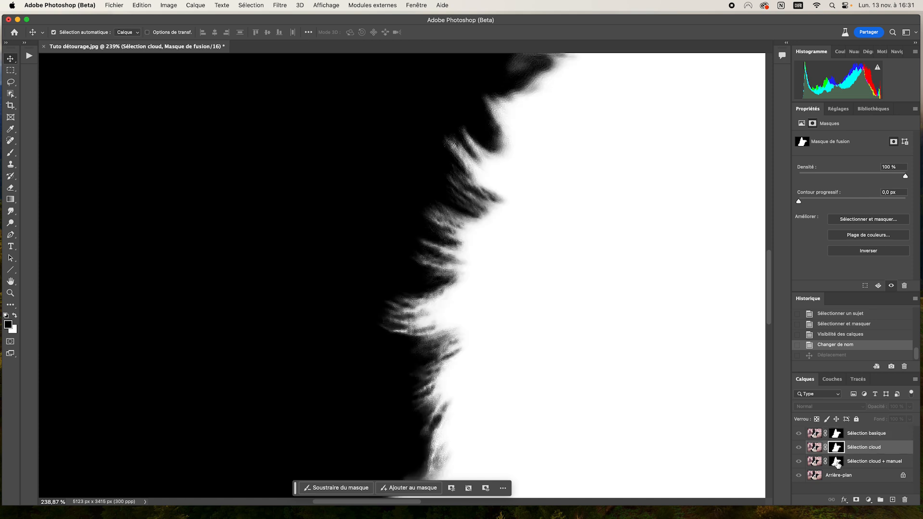
{"action": "left_click", "coordinate": [836, 462], "text": "alt"}
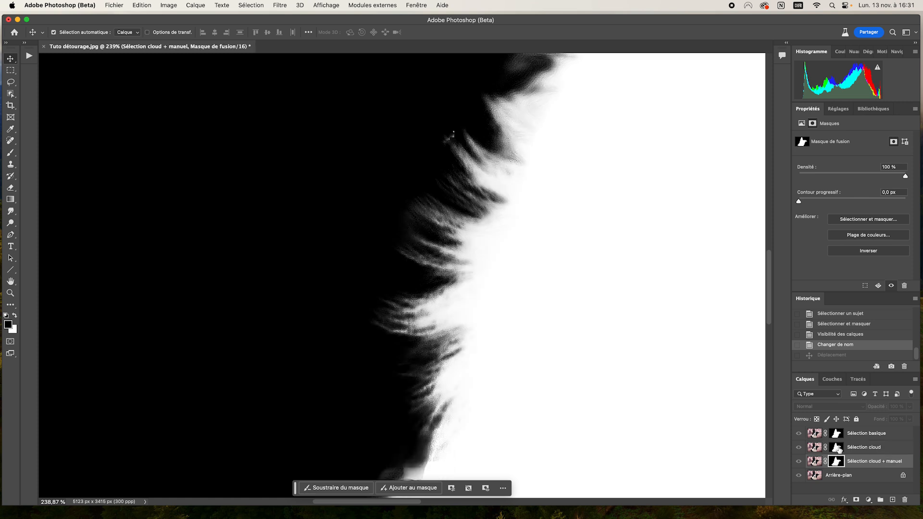
{"action": "left_click", "coordinate": [837, 447], "text": "alt"}
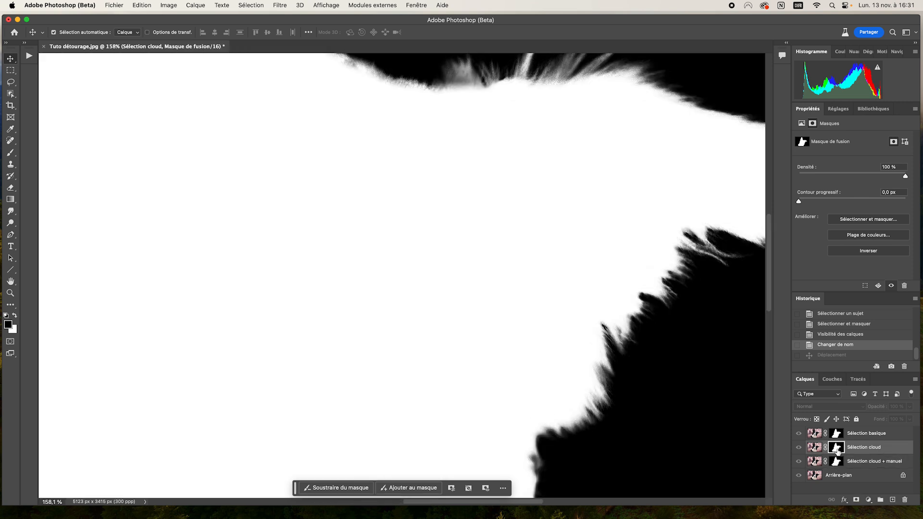
Inspect the Sélection cloud + manuel mask in black and white, then return to the layer's image with the whole photo in view
{"action": "left_click", "coordinate": [836, 462], "text": "alt"}
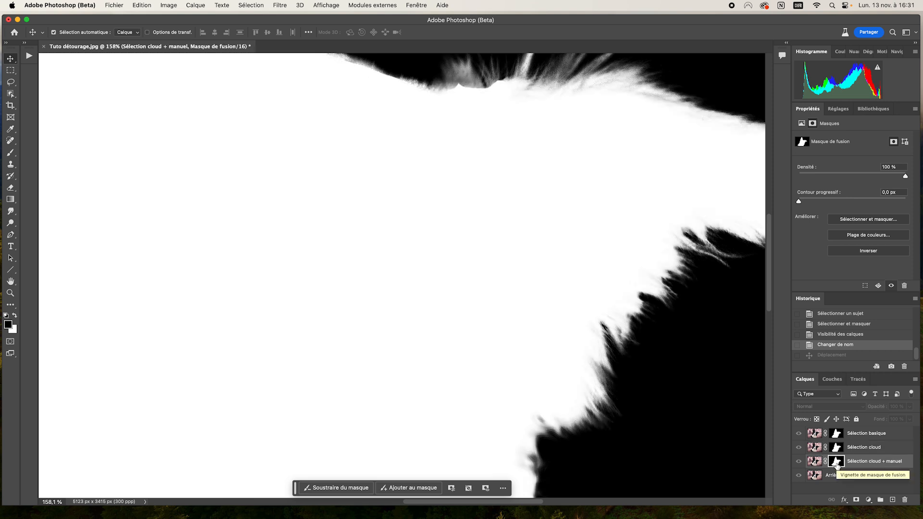
{"action": "left_click", "coordinate": [814, 462]}
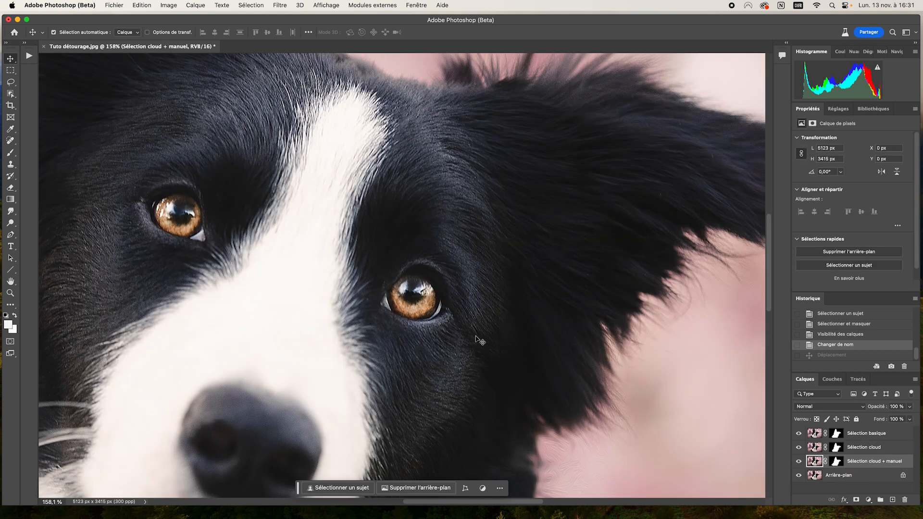
{"action": "key", "text": "super+0"}
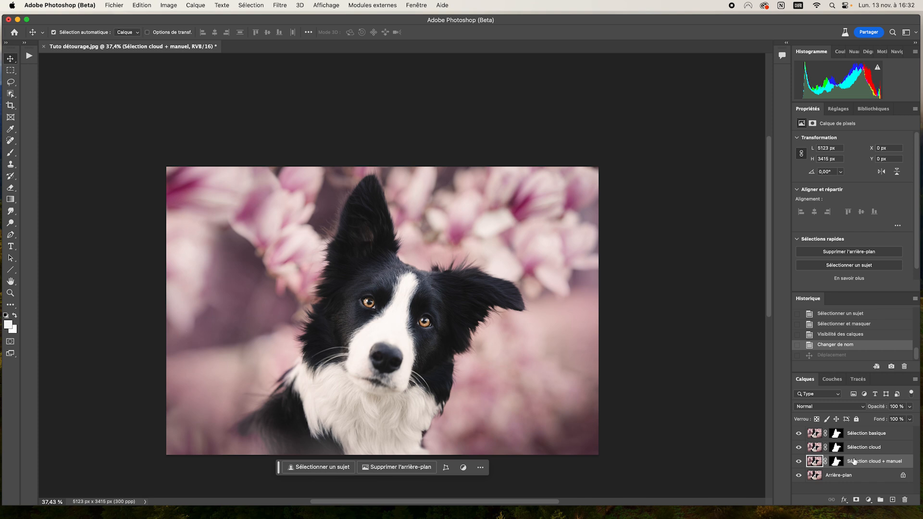
Select the Sélection basique layer and review the Appareil and Cloud processing options for Select Subject with the Object Selection tool
{"action": "left_click", "coordinate": [871, 435]}
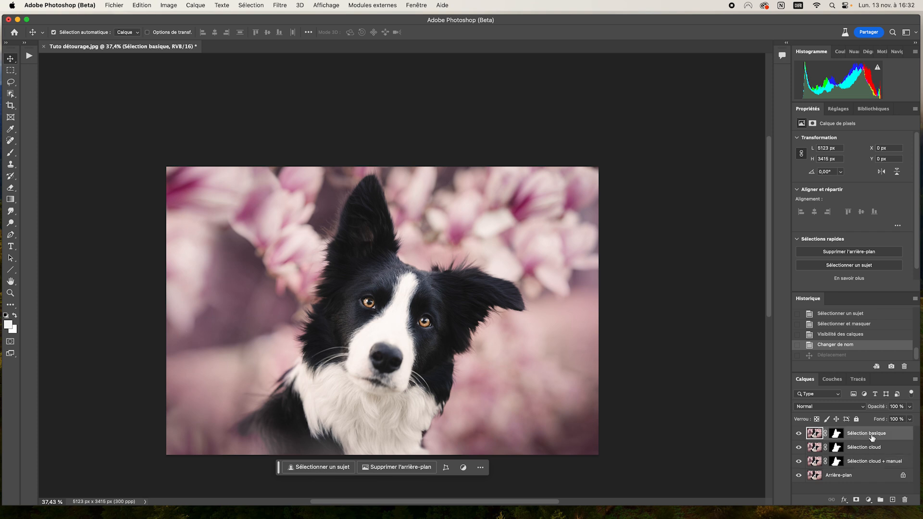
{"action": "left_click", "coordinate": [11, 94]}
{"action": "left_click", "coordinate": [476, 33]}
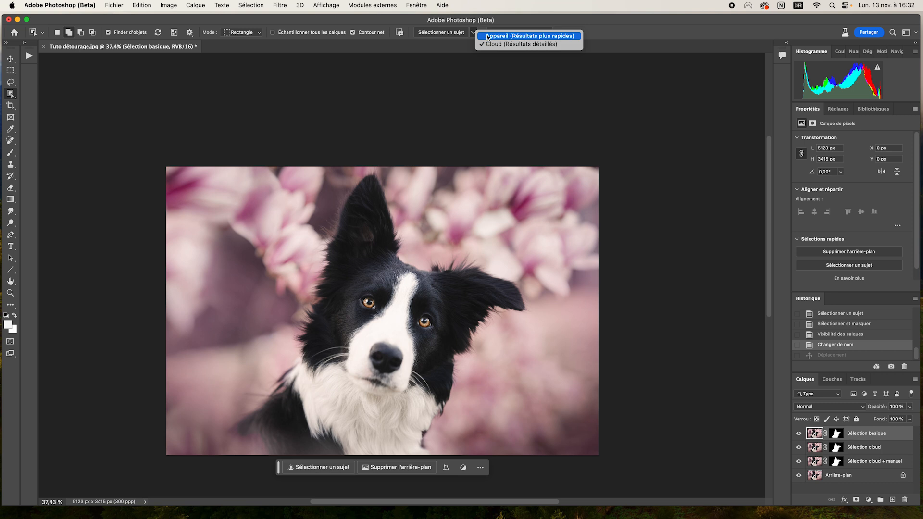
{"action": "left_click", "coordinate": [605, 34]}
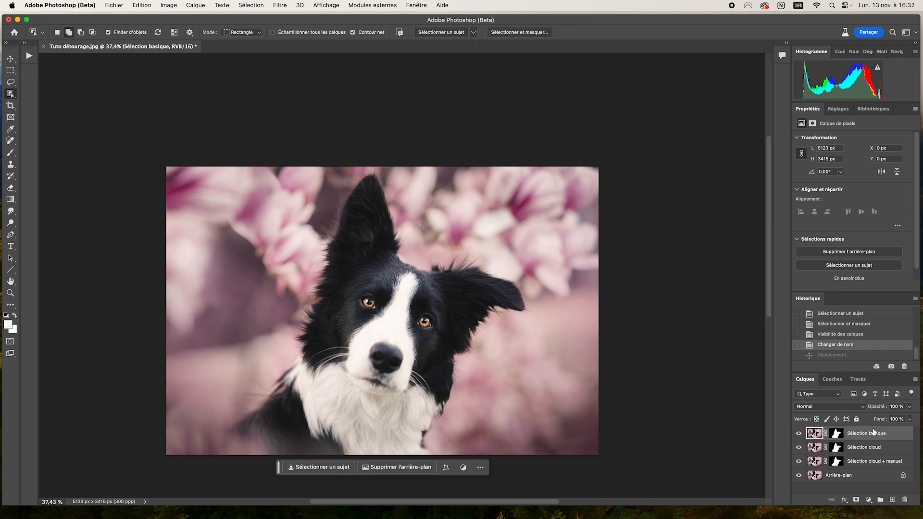
Revisit the three selection layers, target the Sélection cloud + manuel layer mask, and switch to the Move tool
{"action": "left_click", "coordinate": [853, 449]}
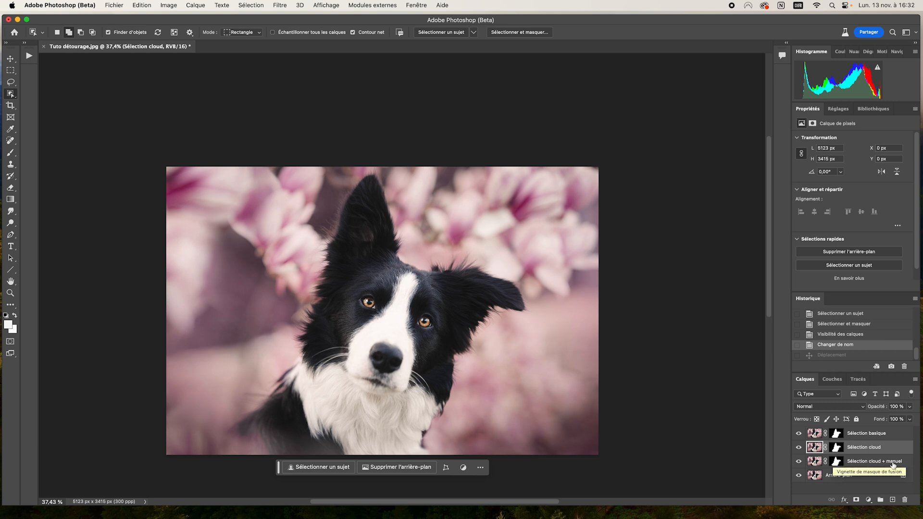
{"action": "left_click", "coordinate": [862, 462]}
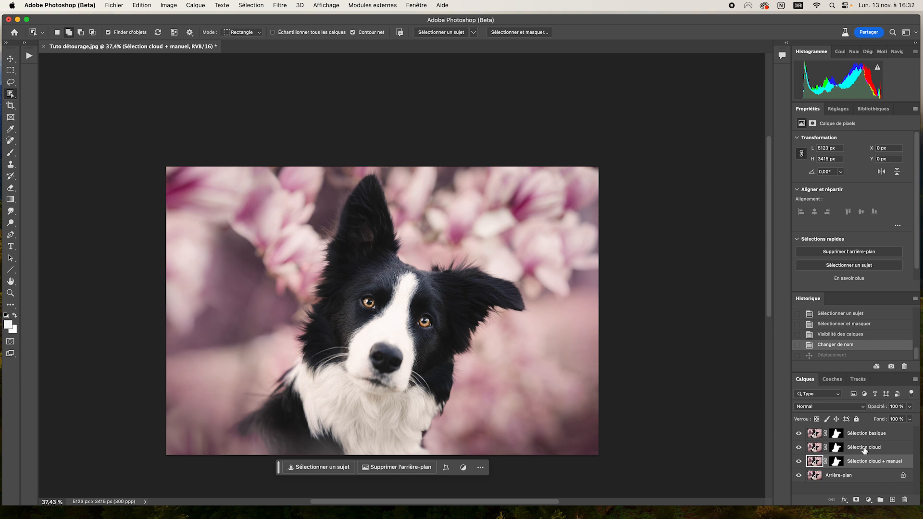
{"action": "left_click", "coordinate": [865, 438]}
{"action": "left_click", "coordinate": [863, 447]}
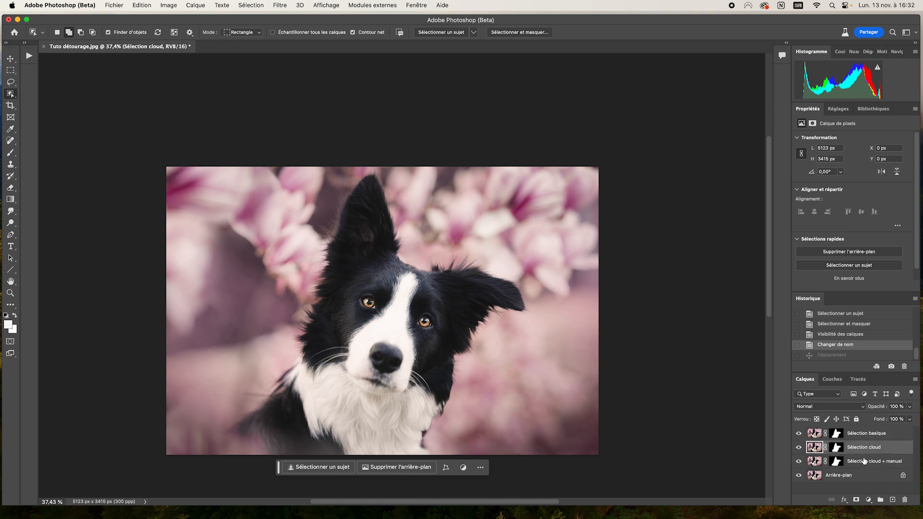
{"action": "left_click", "coordinate": [863, 461]}
{"action": "left_click", "coordinate": [837, 462]}
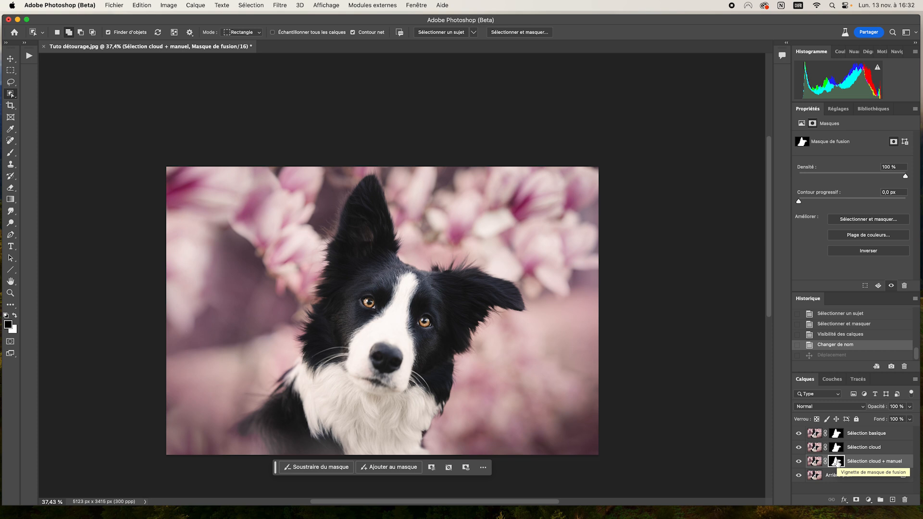
{"action": "key", "text": "v"}
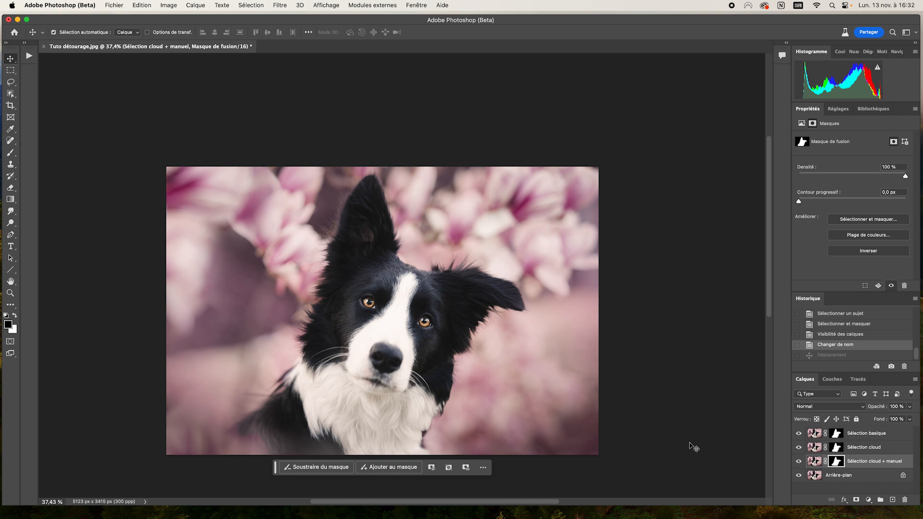